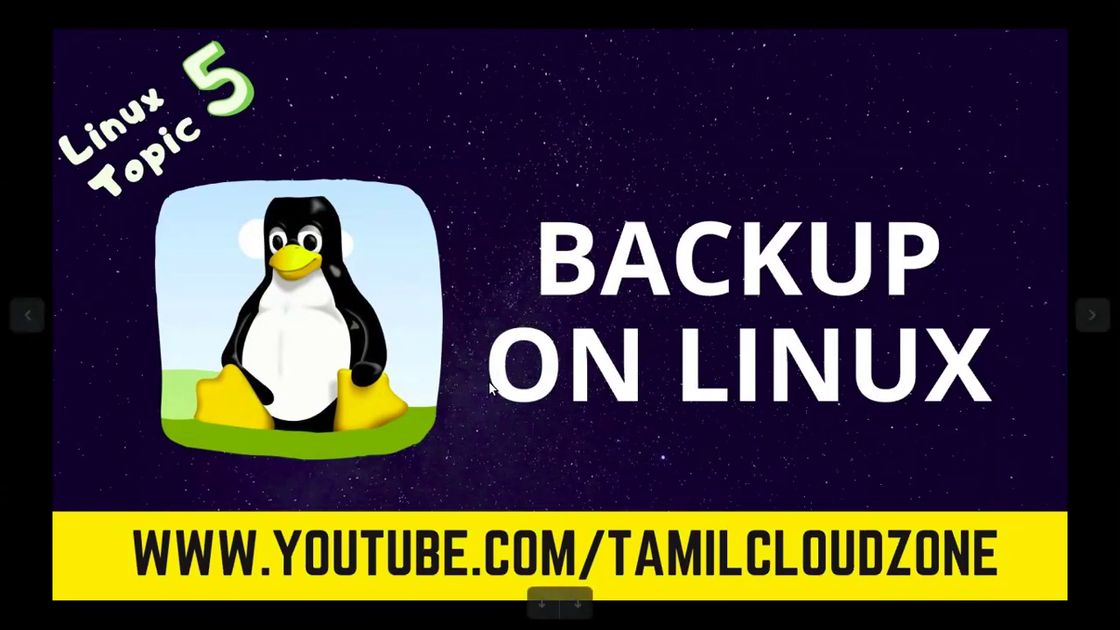
# Exit fullscreen so the Backup on Linux title image shows in a normal Image Viewer window
pyautogui.press('Escape')
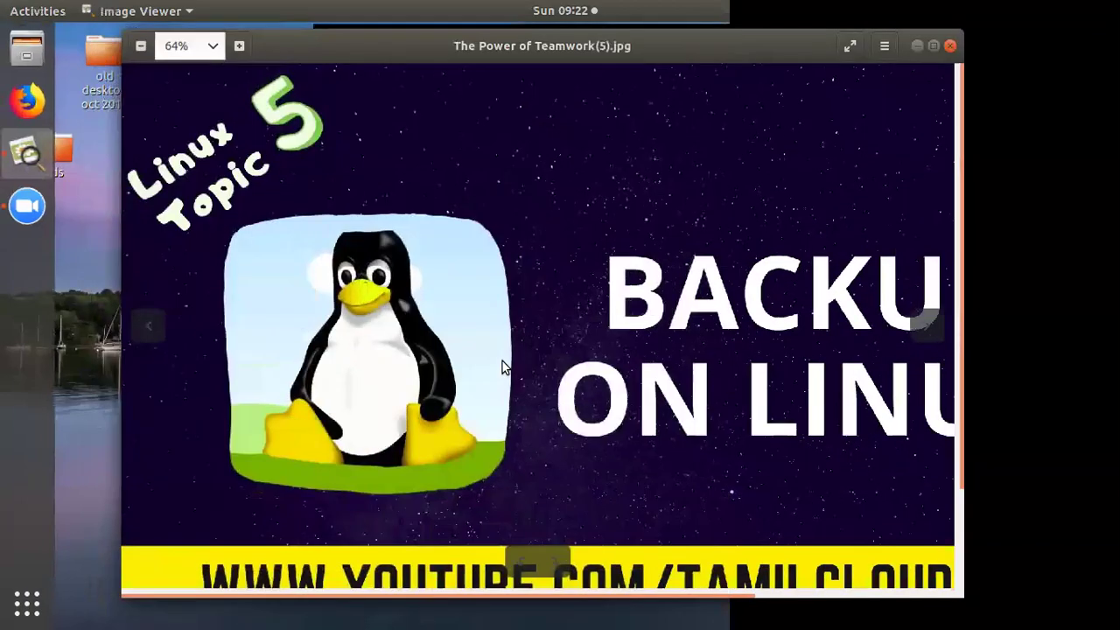
# Search 'back' in the application overview, launch Backups and centre its window
pyautogui.click(27, 602)
pyautogui.write('back')
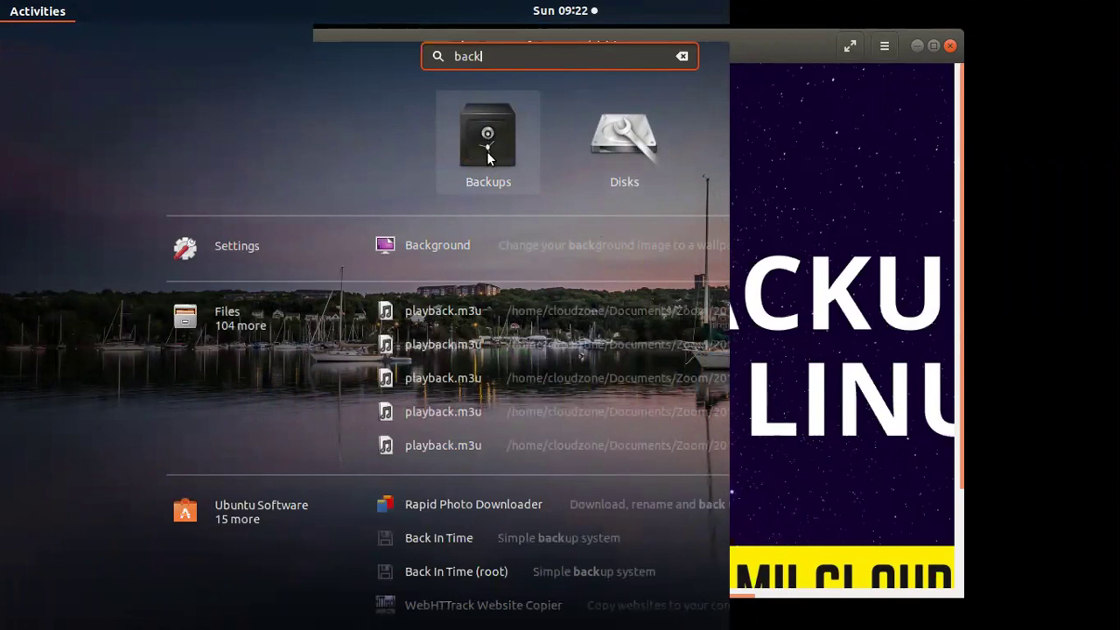
pyautogui.click(489, 154)
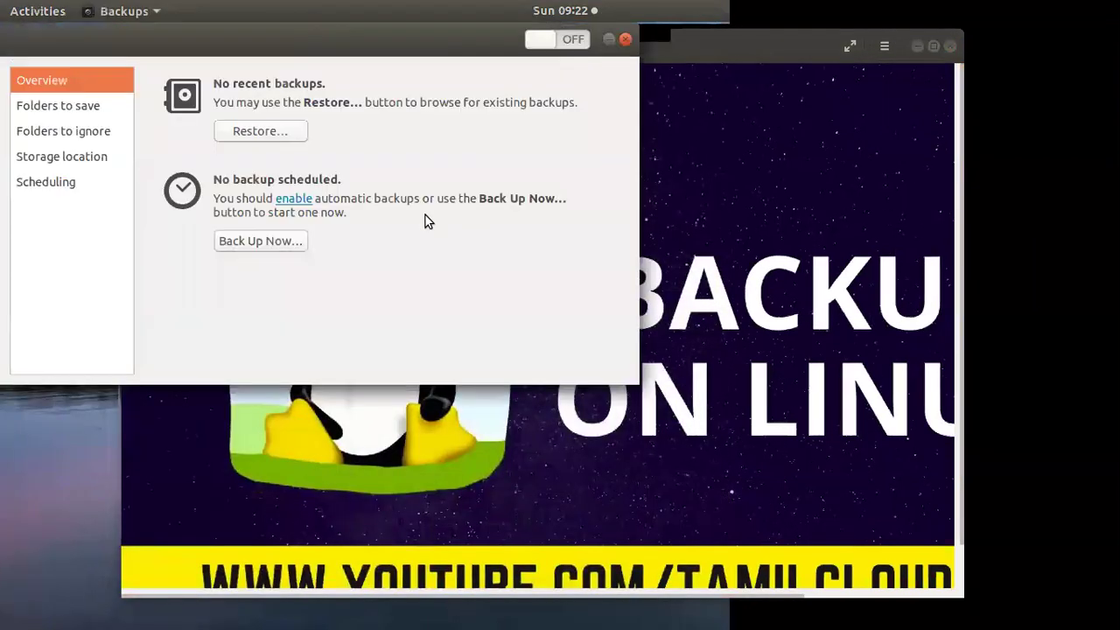
pyautogui.moveTo(282, 35); pyautogui.dragTo(449, 102)
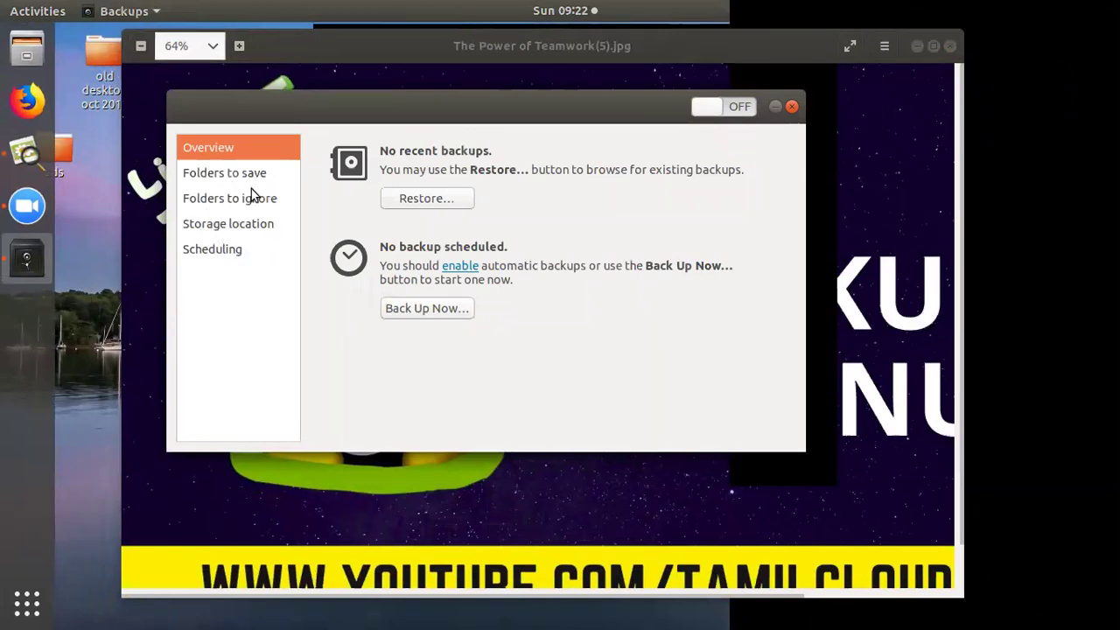
# Keep Google as the storage location and go to Online Account Settings to configure it
pyautogui.click(231, 229)
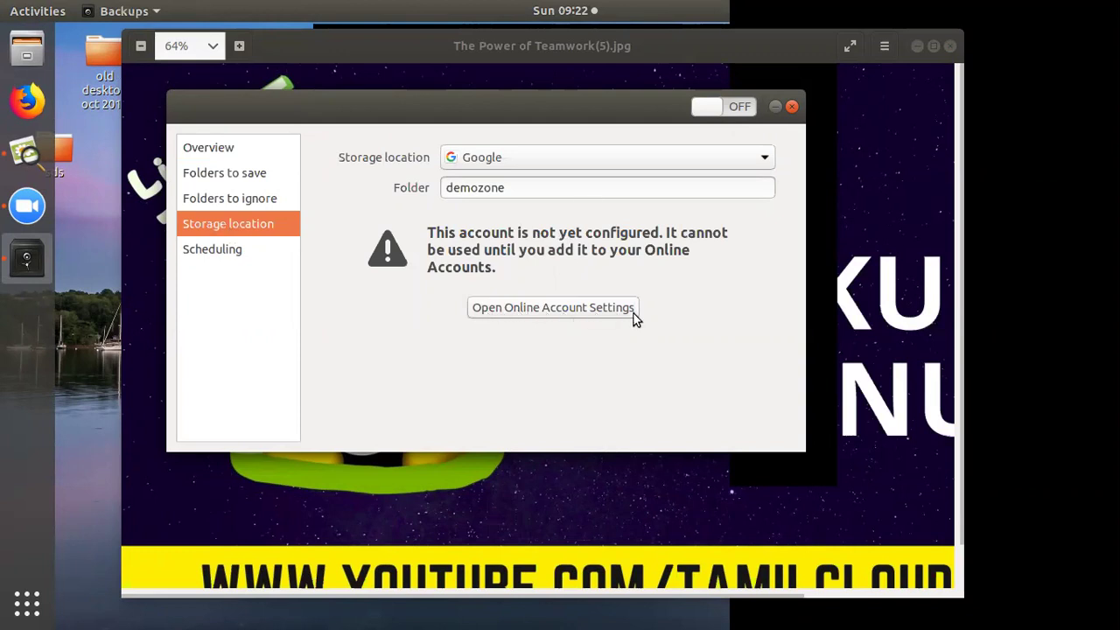
pyautogui.click(488, 154)
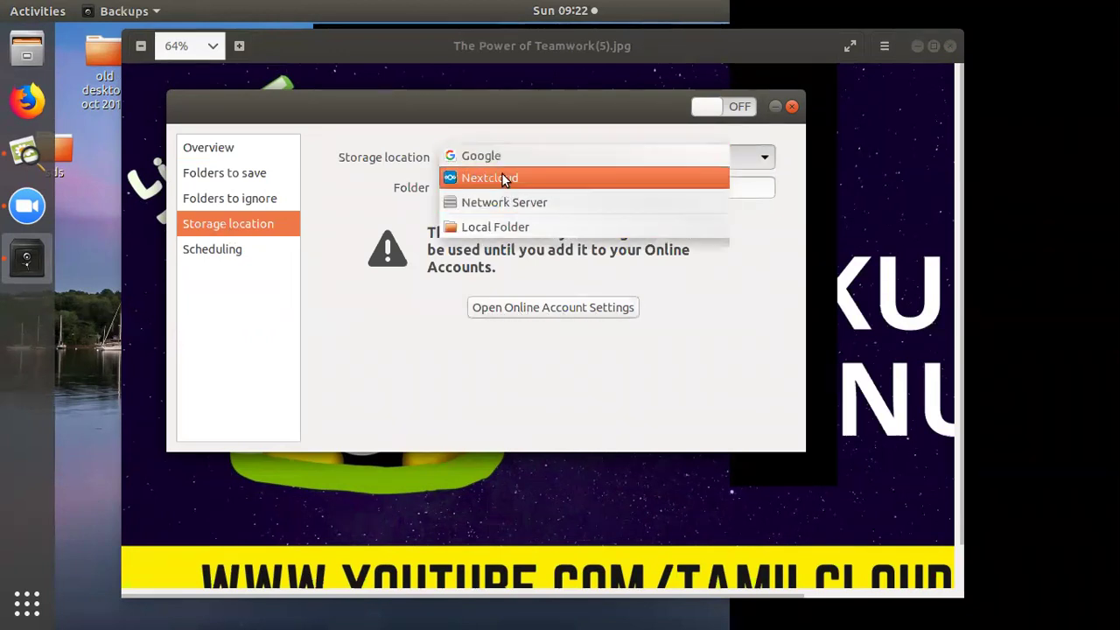
pyautogui.click(498, 161)
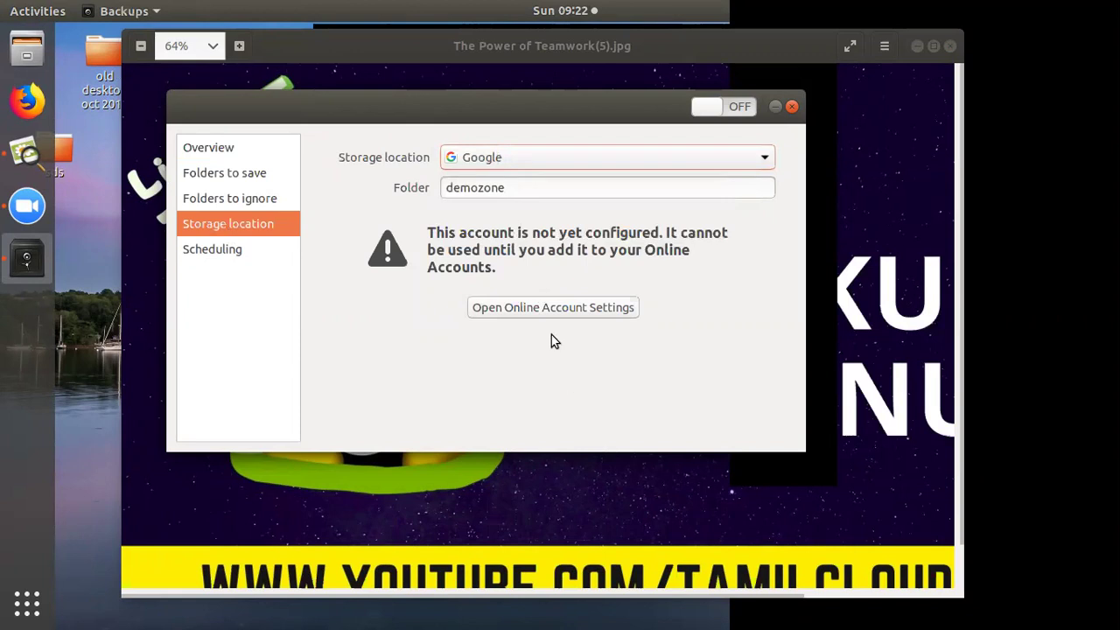
pyautogui.click(545, 308)
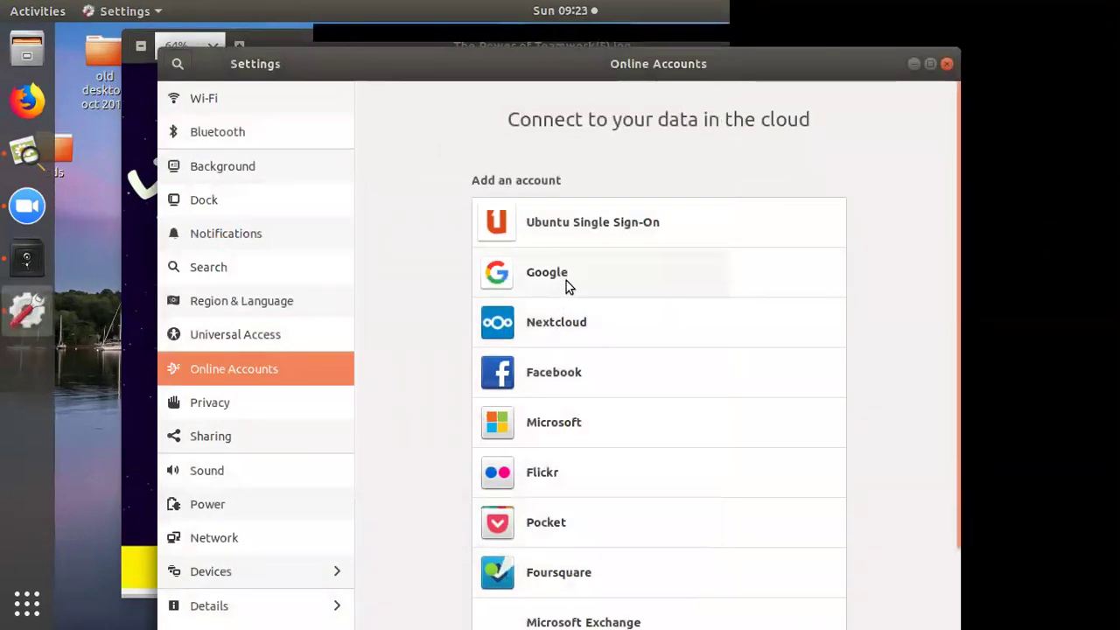
# Add a Google account, signing in with the account e-mail and password
pyautogui.click(567, 282)
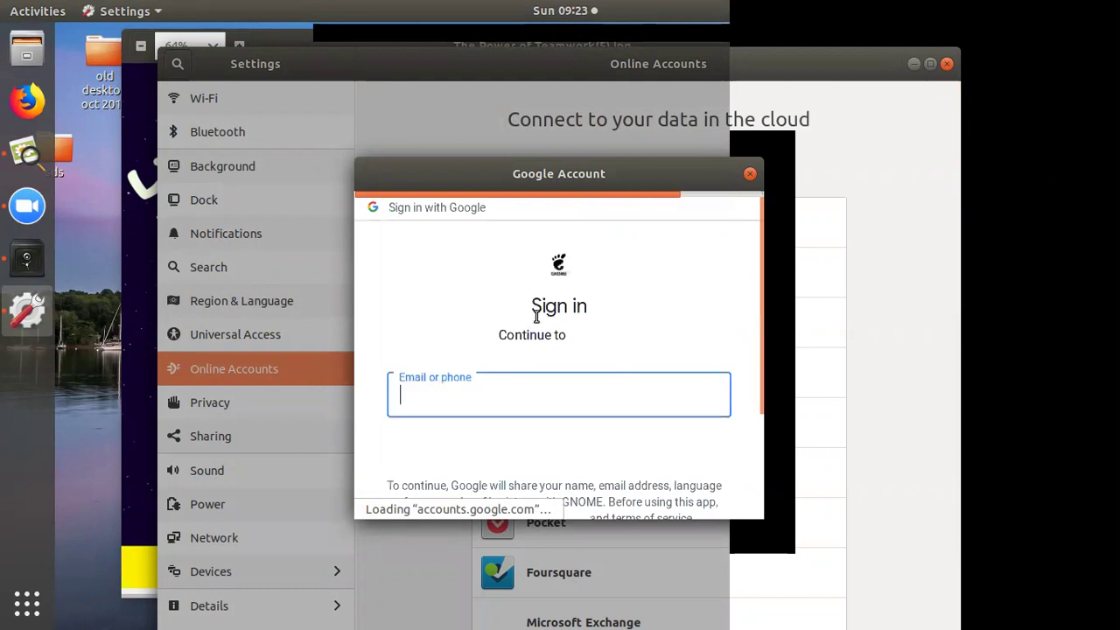
pyautogui.write('techforall247@')
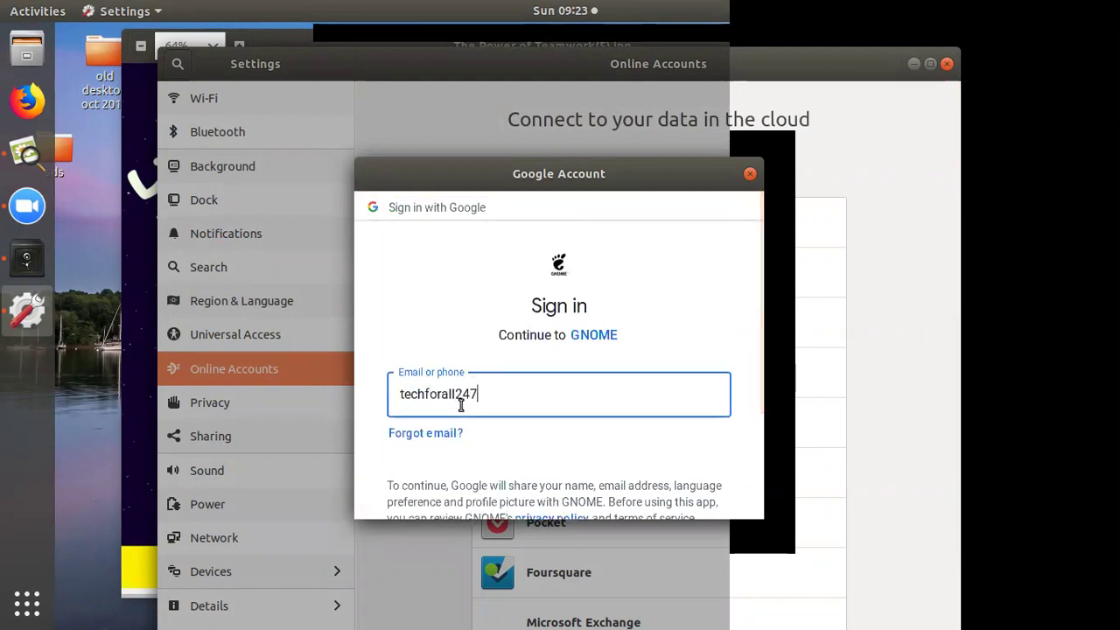
pyautogui.press('BackSpace')
pyautogui.press('Return')
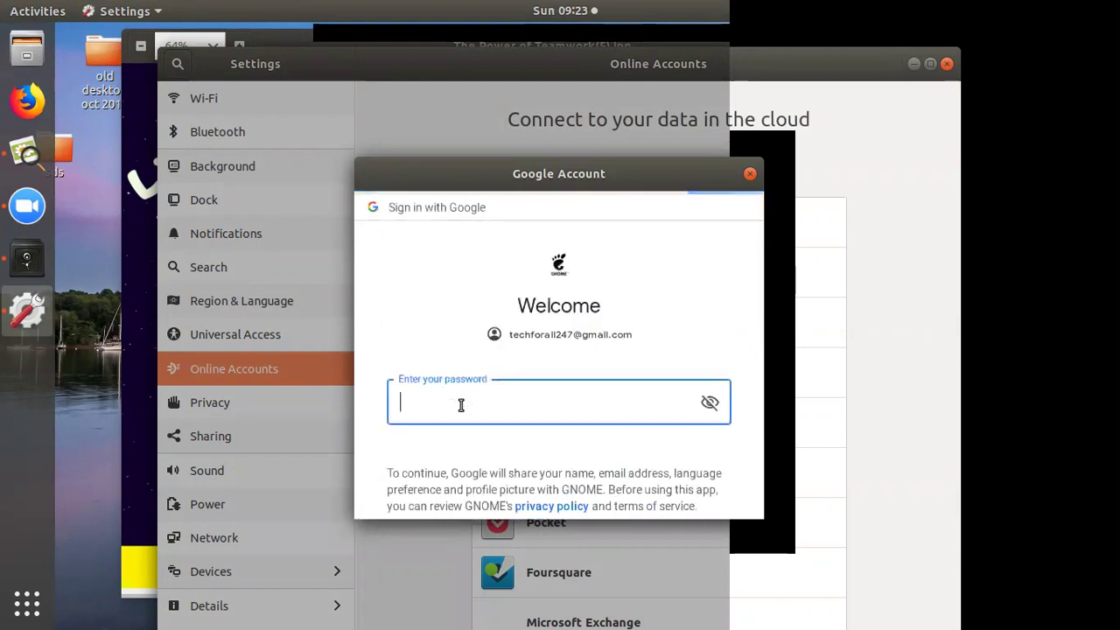
pyautogui.write('•••••••••••')
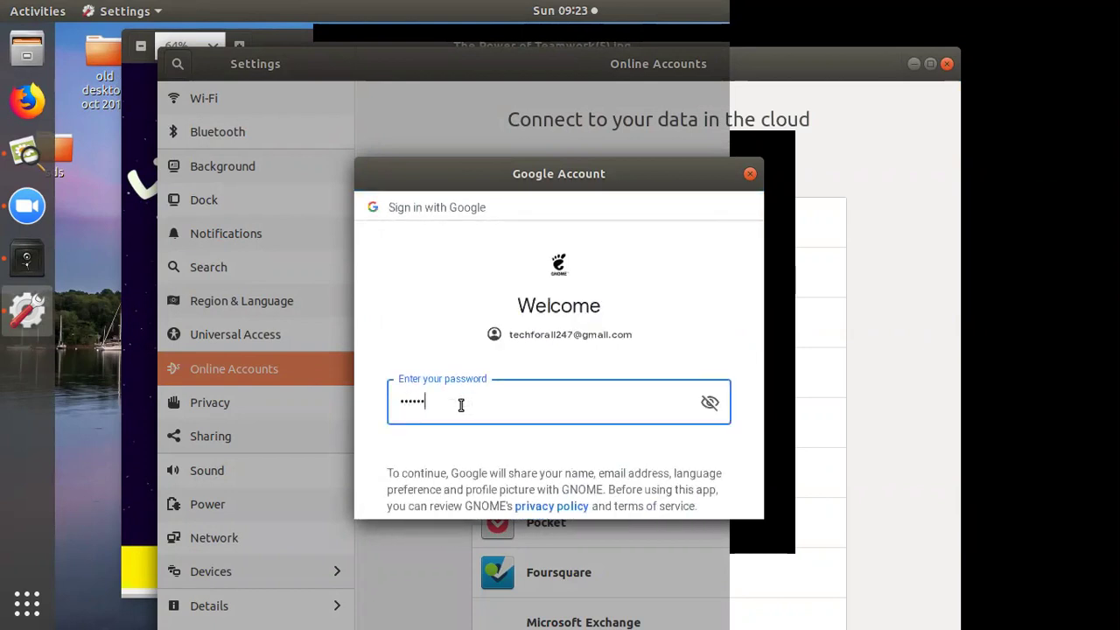
pyautogui.write('•')
pyautogui.press('Return')
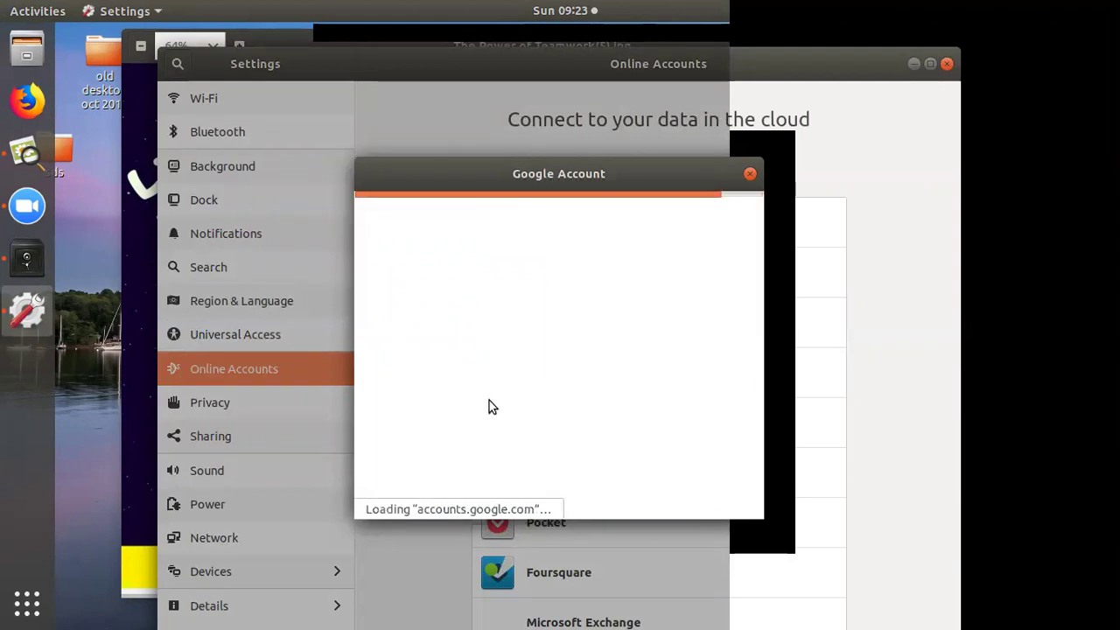
# Grant GNOME access to the Google account, then close the account dialog and Settings
pyautogui.scroll(-5, 532, 432)
pyautogui.scroll(-10, 538, 435)
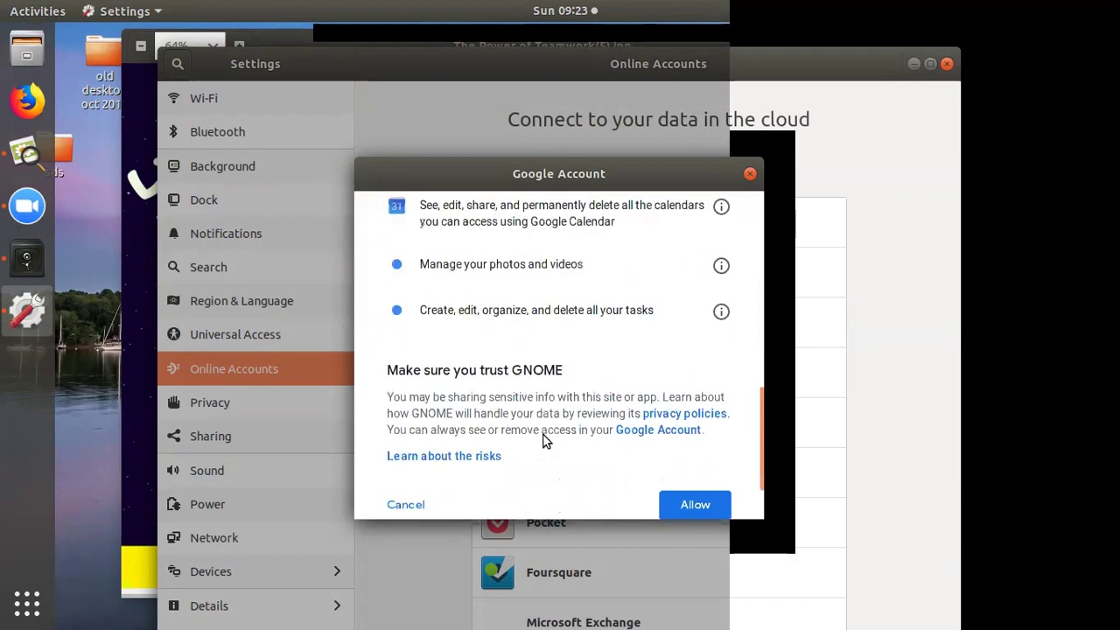
pyautogui.click(679, 422)
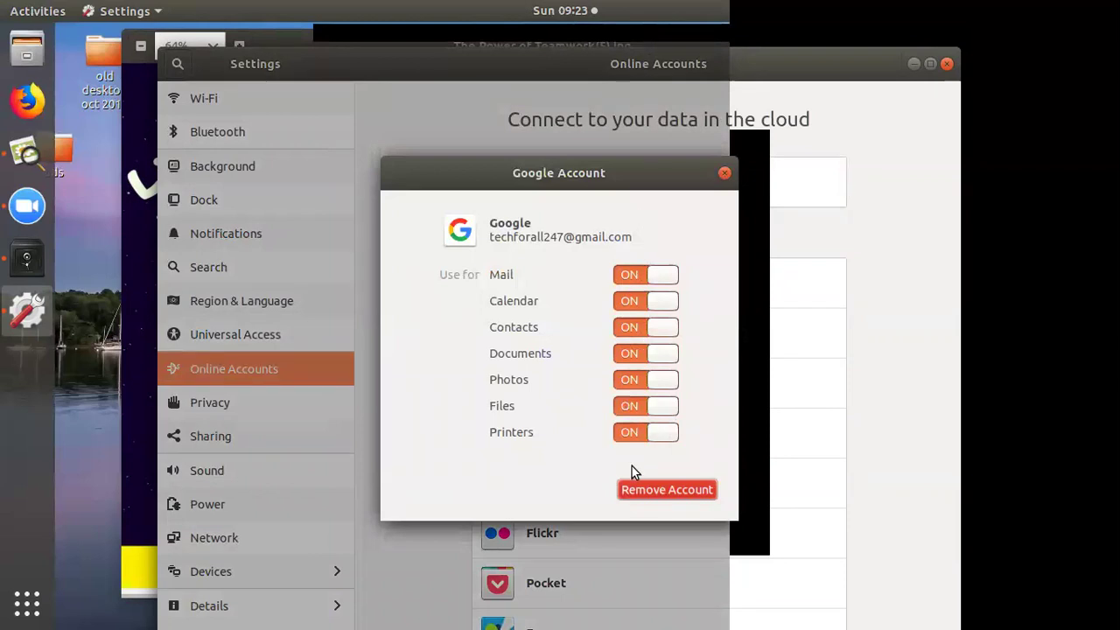
pyautogui.click(724, 173)
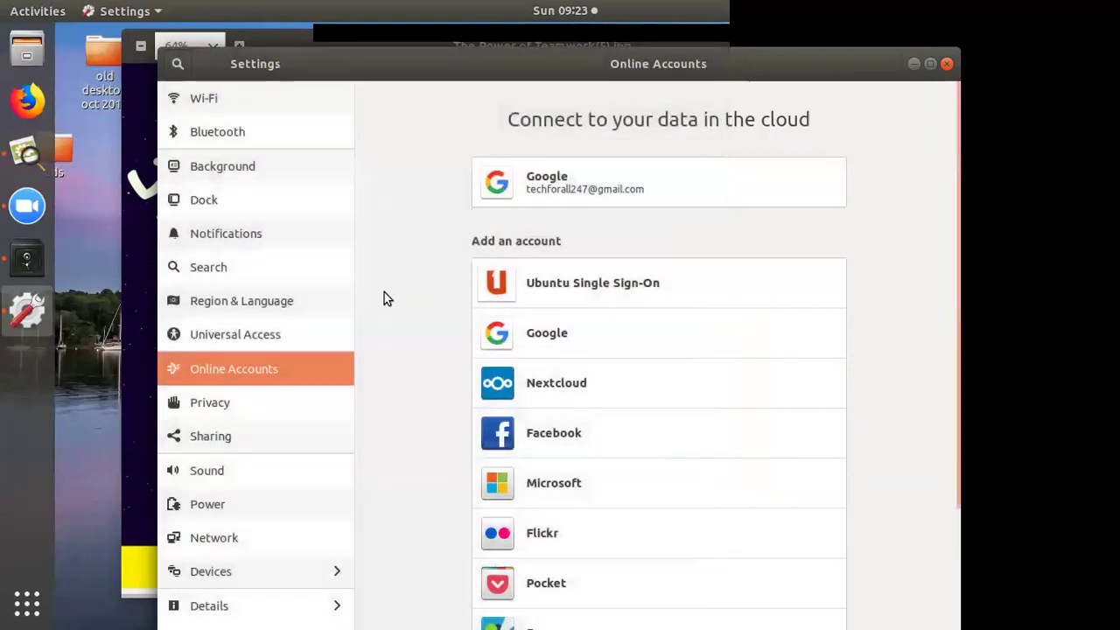
pyautogui.click(947, 65)
# Choose Google Drive as the storage location and switch automatic backups ON
pyautogui.click(502, 159)
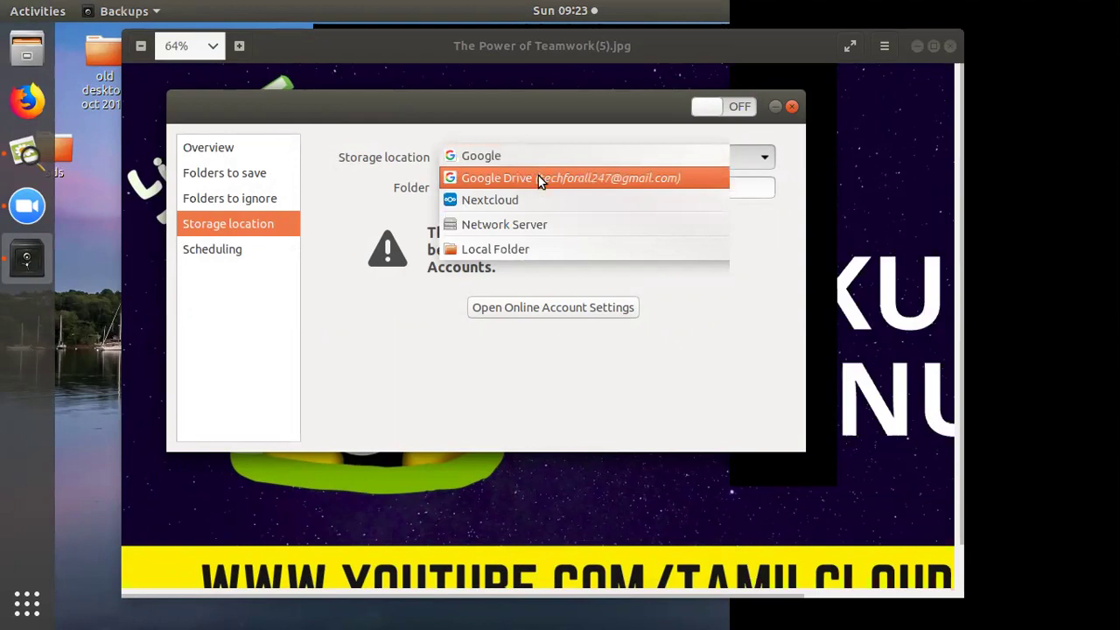
pyautogui.click(540, 176)
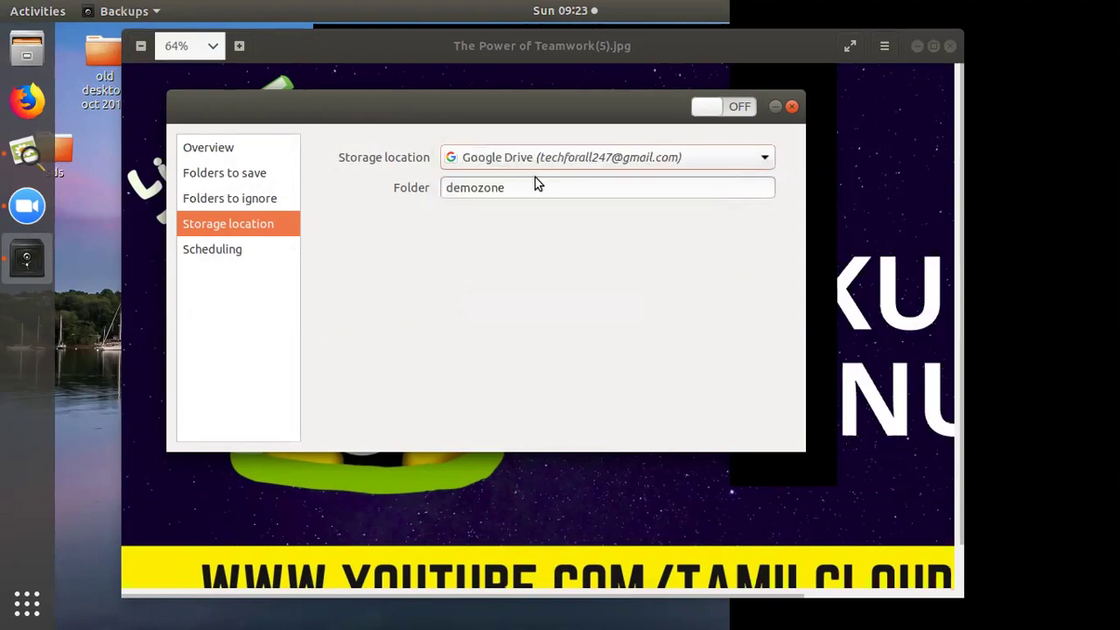
pyautogui.click(739, 110)
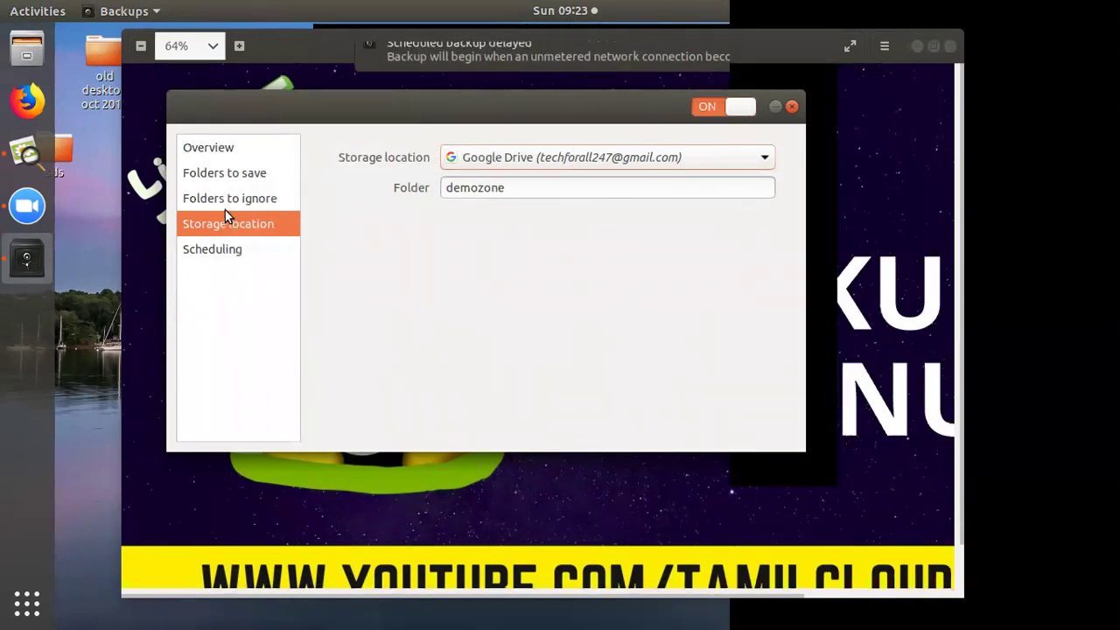
pyautogui.click(241, 174)
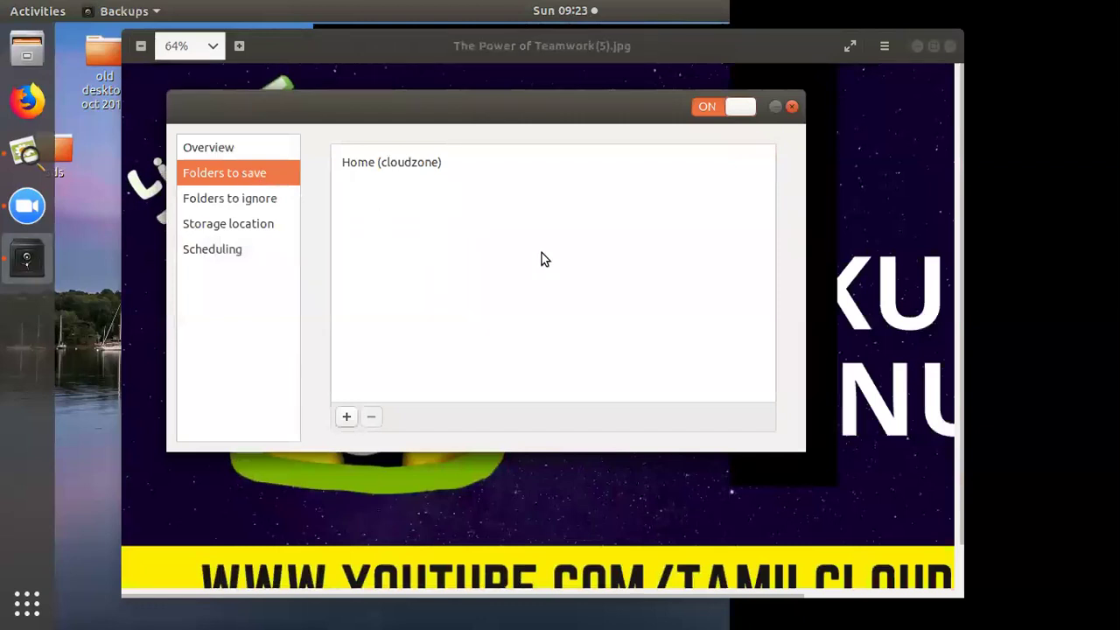
# Replace Home with ~/Pictures/Camera as the folder to back up, then view the ignored folders
pyautogui.click(390, 169)
pyautogui.click(368, 419)
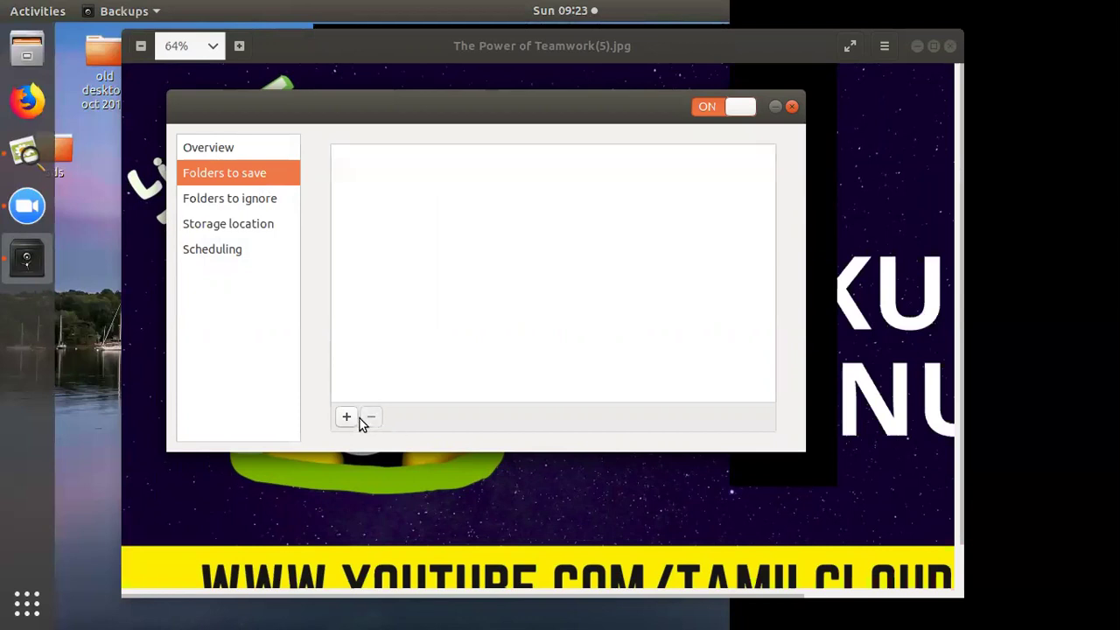
pyautogui.click(346, 418)
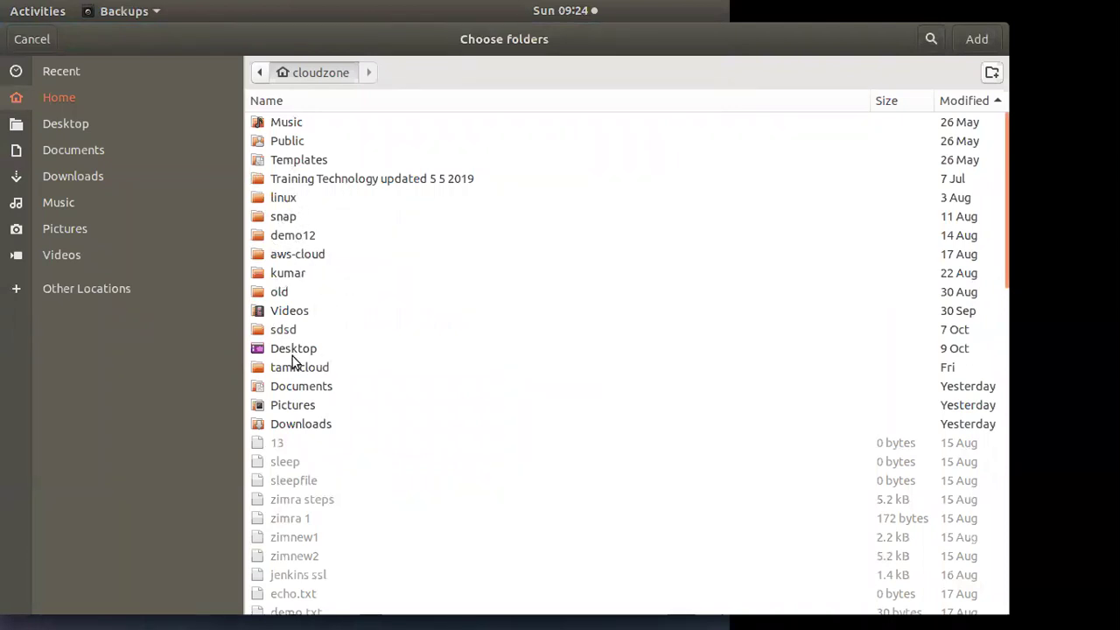
pyautogui.click(298, 403)
pyautogui.doubleClick(298, 405)
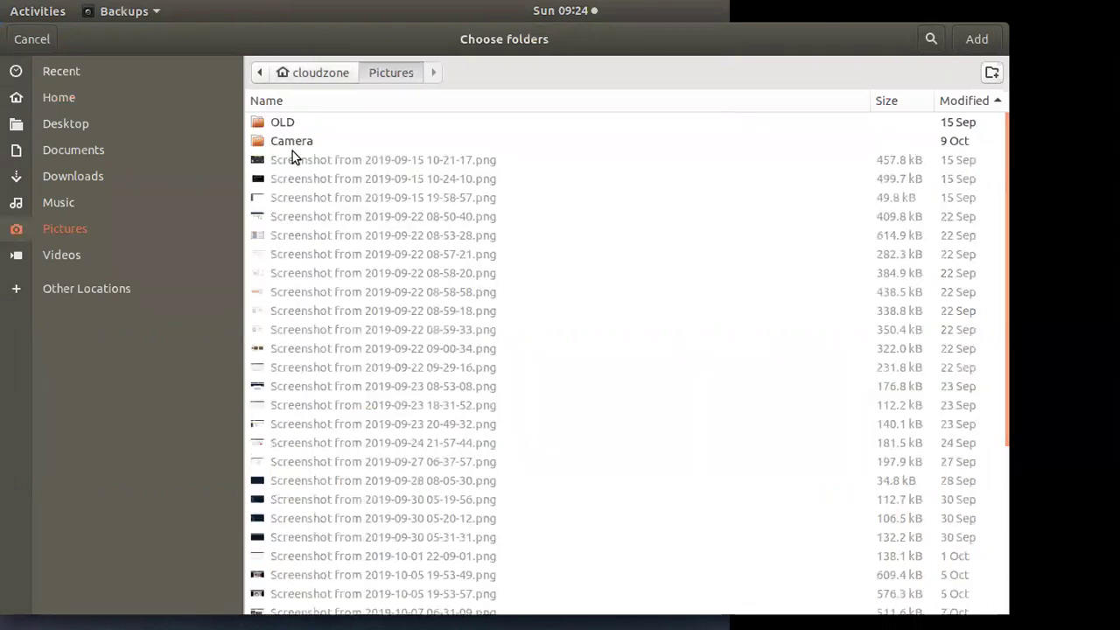
pyautogui.click(296, 140)
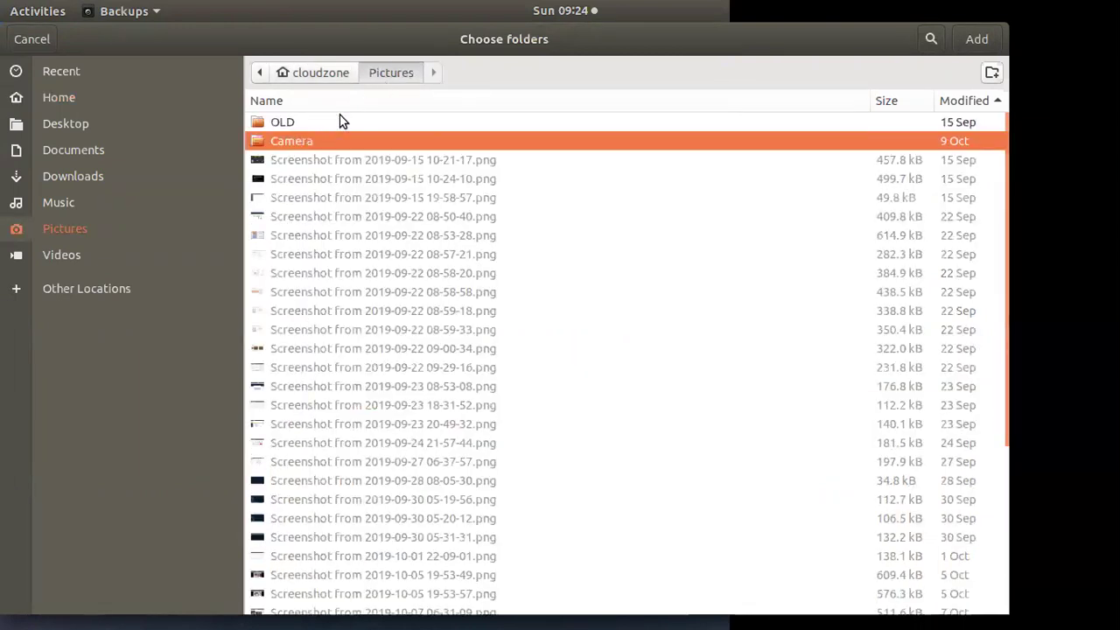
pyautogui.click(969, 38)
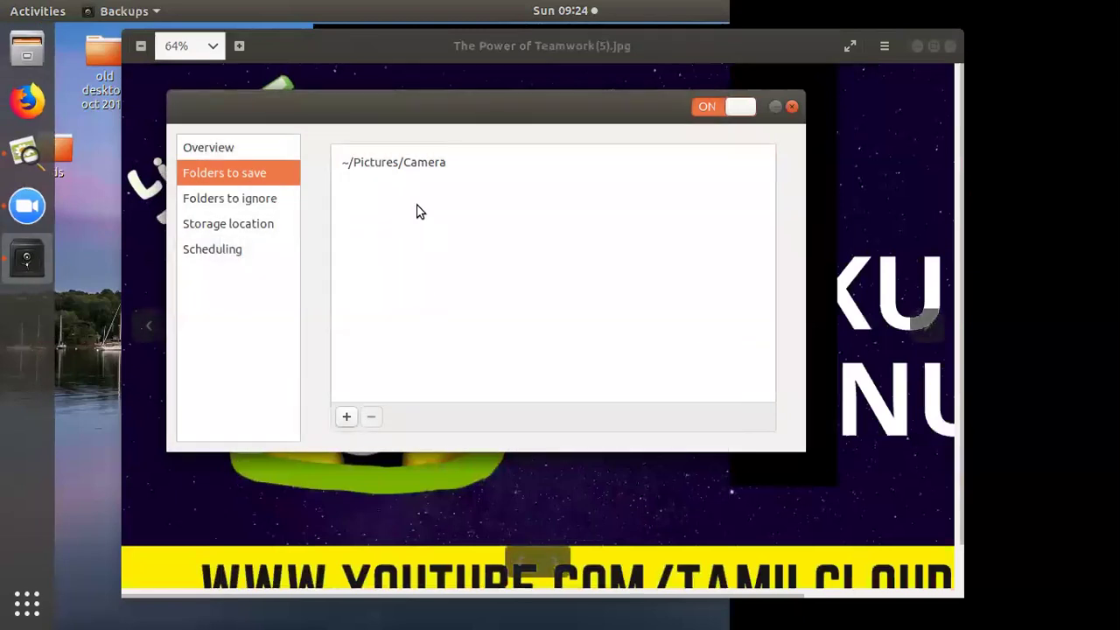
pyautogui.click(344, 415)
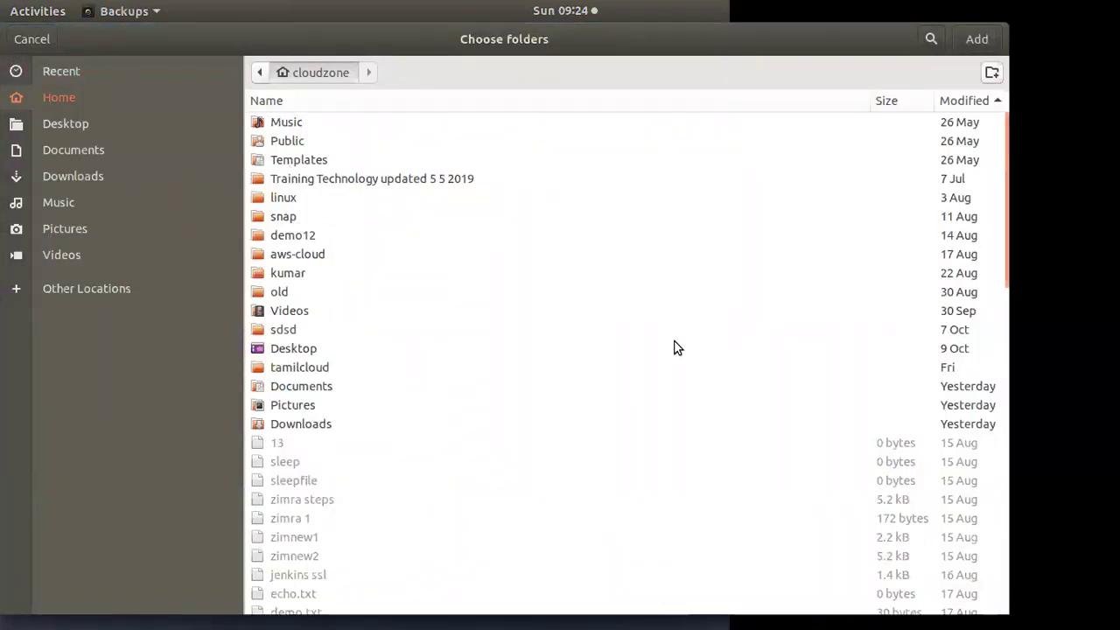
pyautogui.click(34, 39)
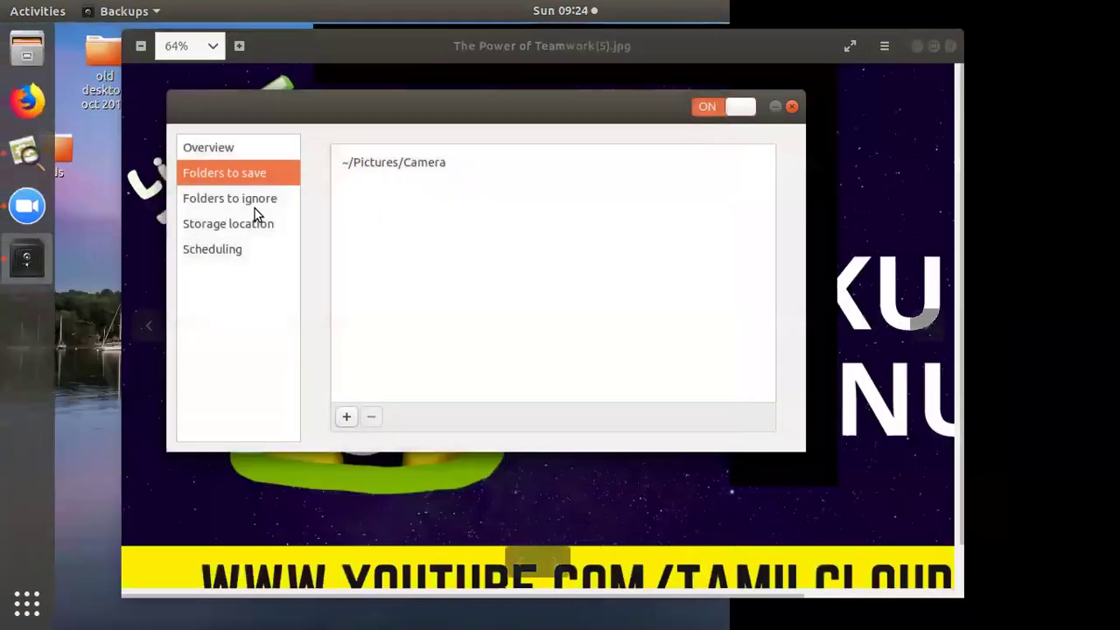
pyautogui.click(221, 199)
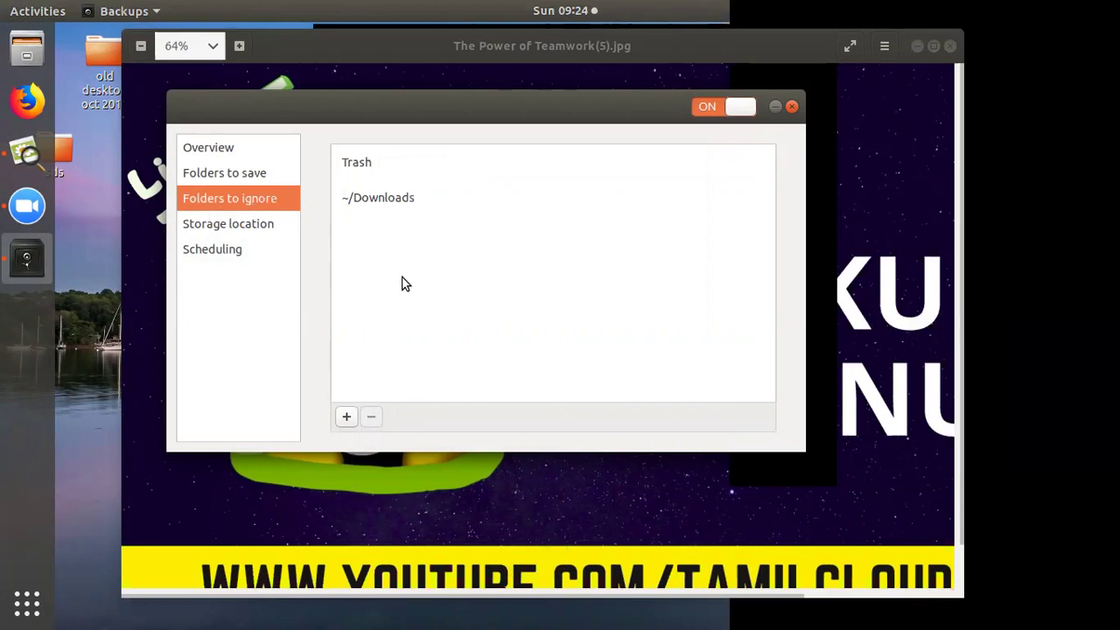
# Review the Downloads ignore entry, Google Drive storage folder and overview, then show Scheduling
pyautogui.click(398, 200)
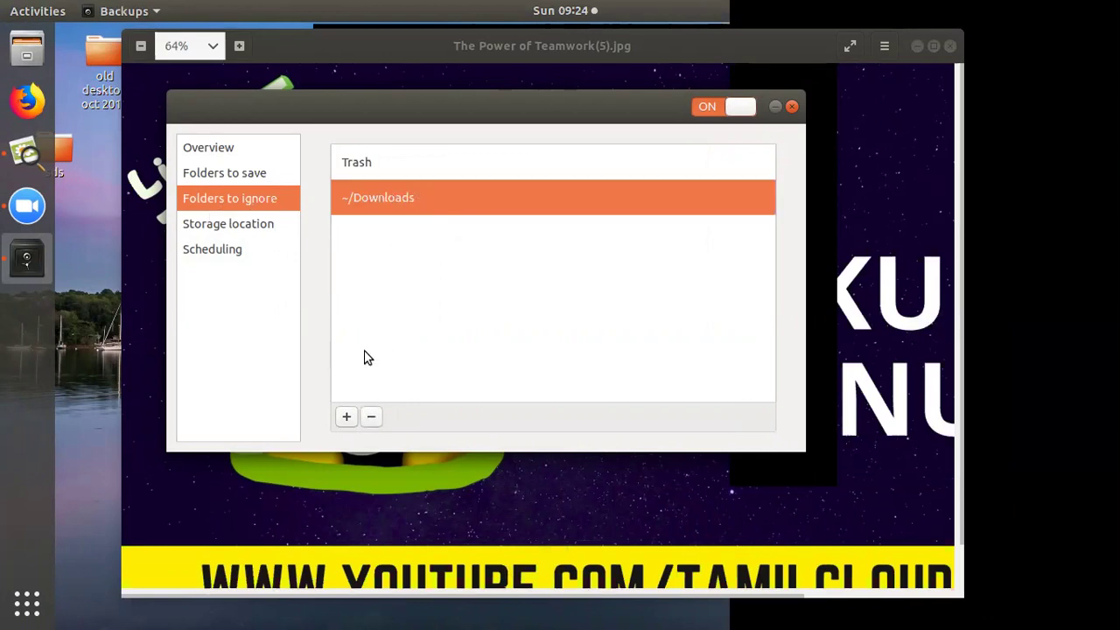
pyautogui.click(243, 230)
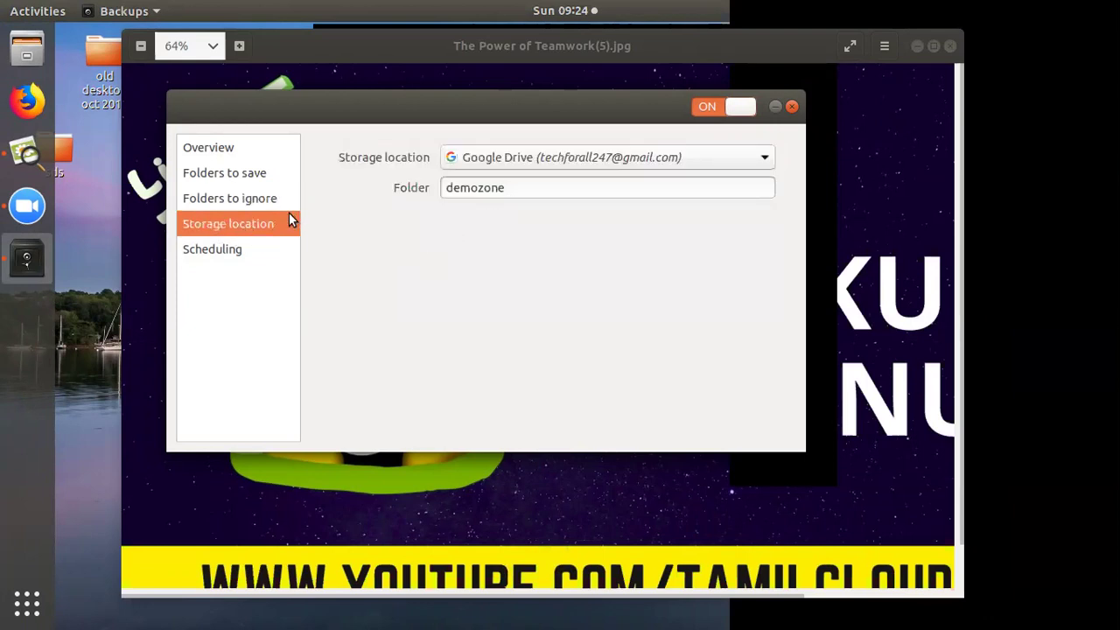
pyautogui.click(247, 148)
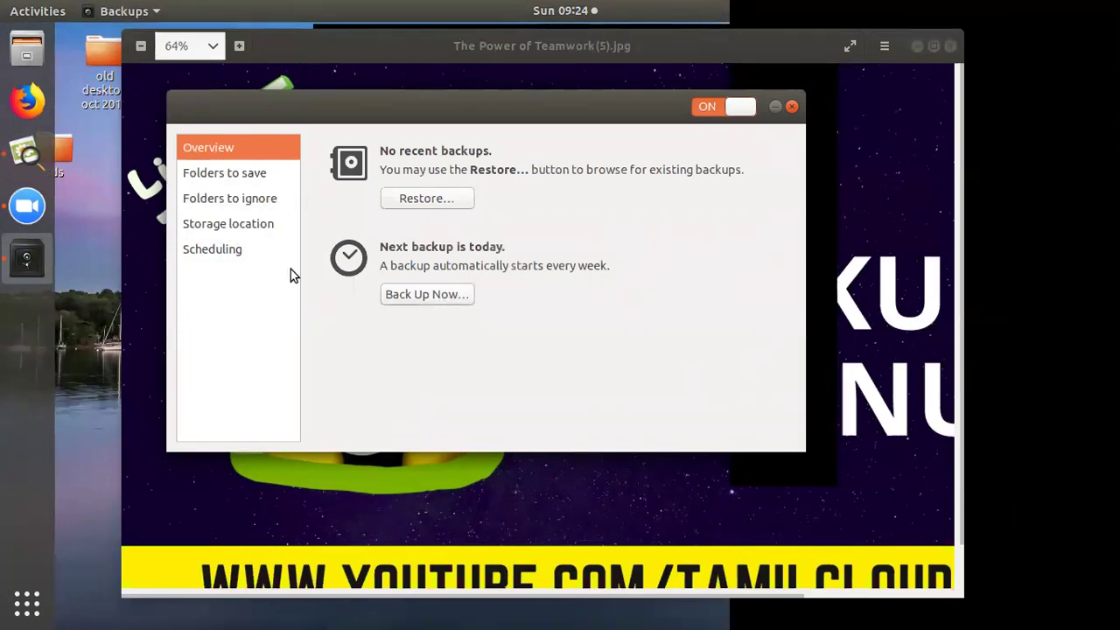
pyautogui.click(215, 250)
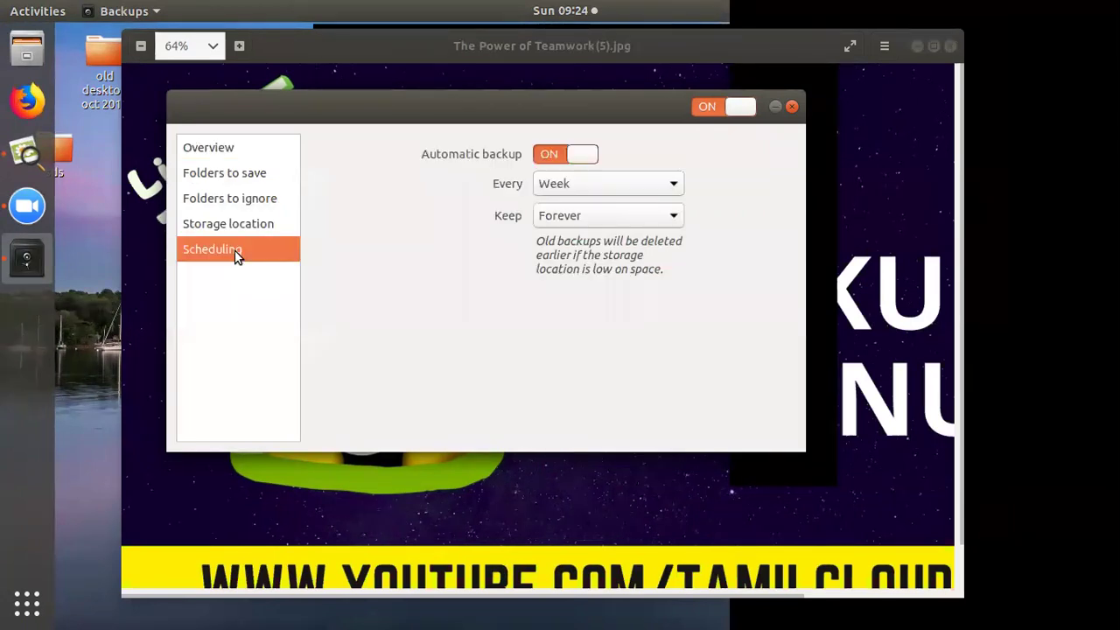
# Schedule backups every Day and keep old backups Forever, then return to Overview
pyautogui.click(555, 183)
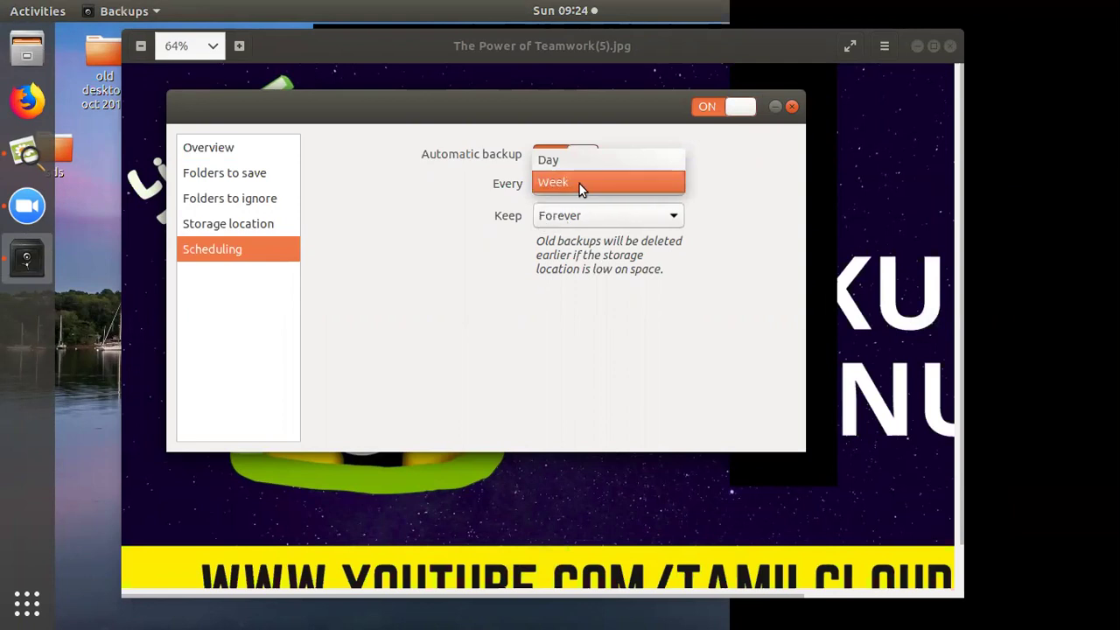
pyautogui.click(494, 247)
pyautogui.click(566, 187)
pyautogui.click(567, 163)
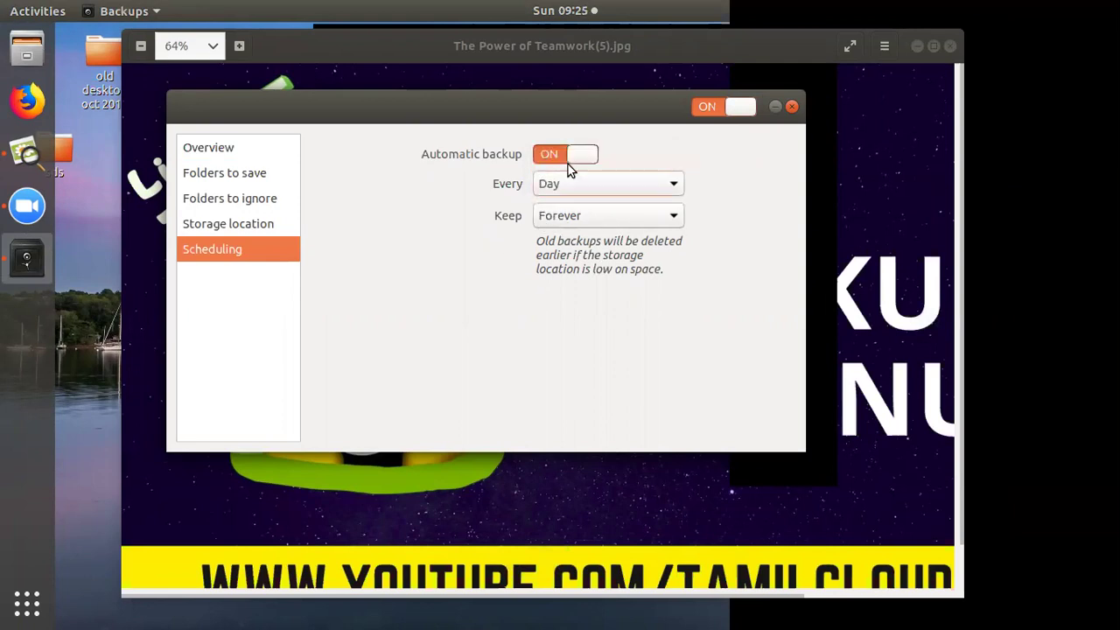
pyautogui.click(575, 219)
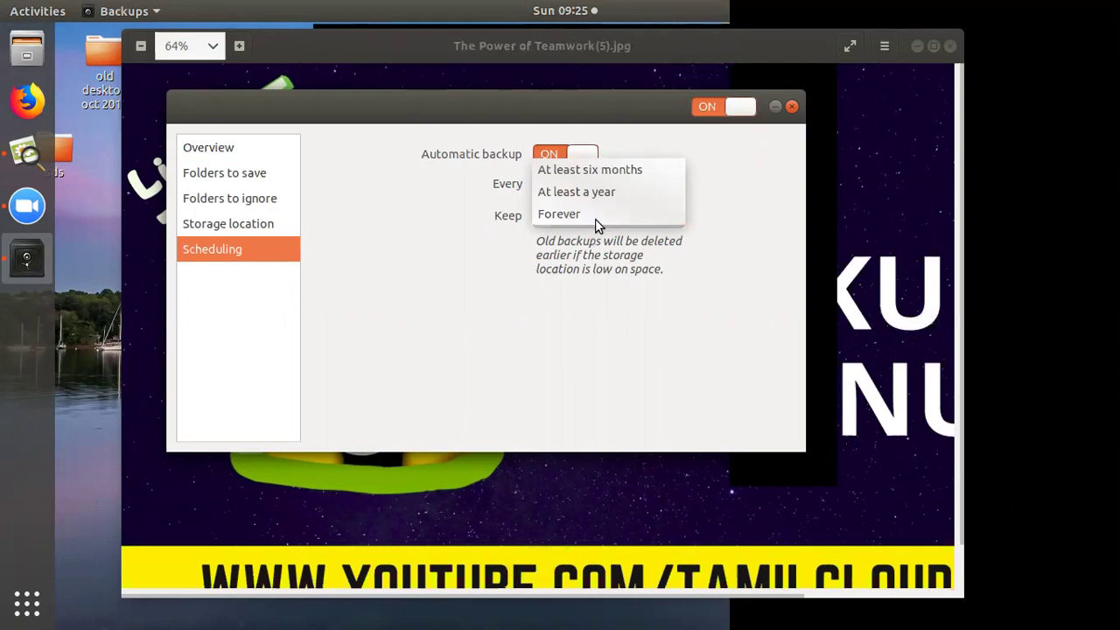
pyautogui.click(623, 172)
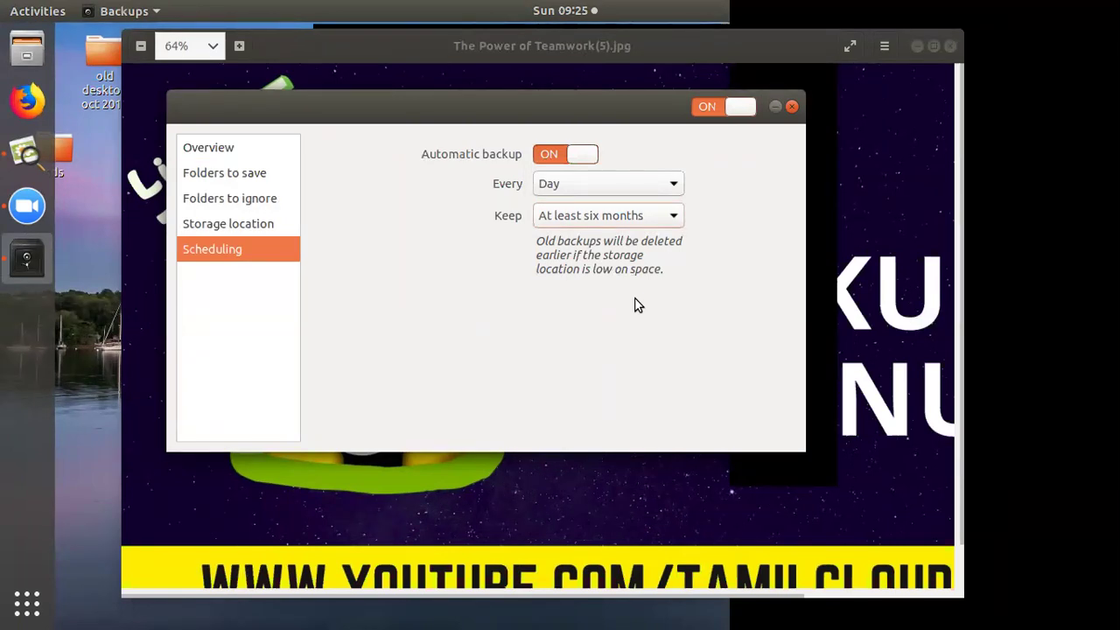
pyautogui.click(613, 216)
pyautogui.click(577, 259)
pyautogui.click(610, 188)
pyautogui.click(611, 186)
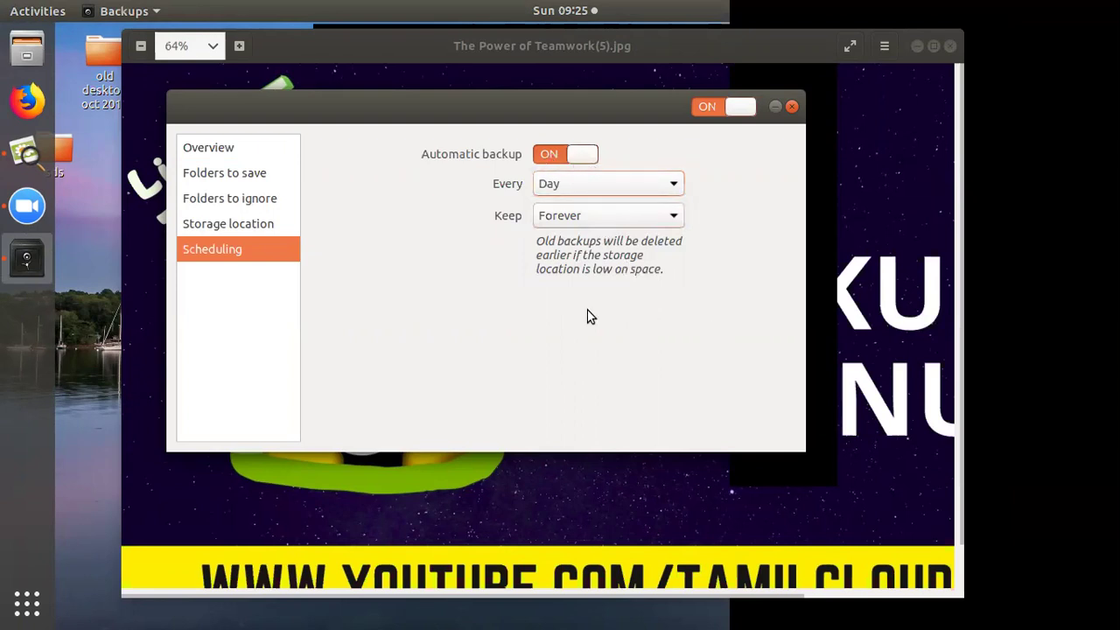
pyautogui.click(213, 156)
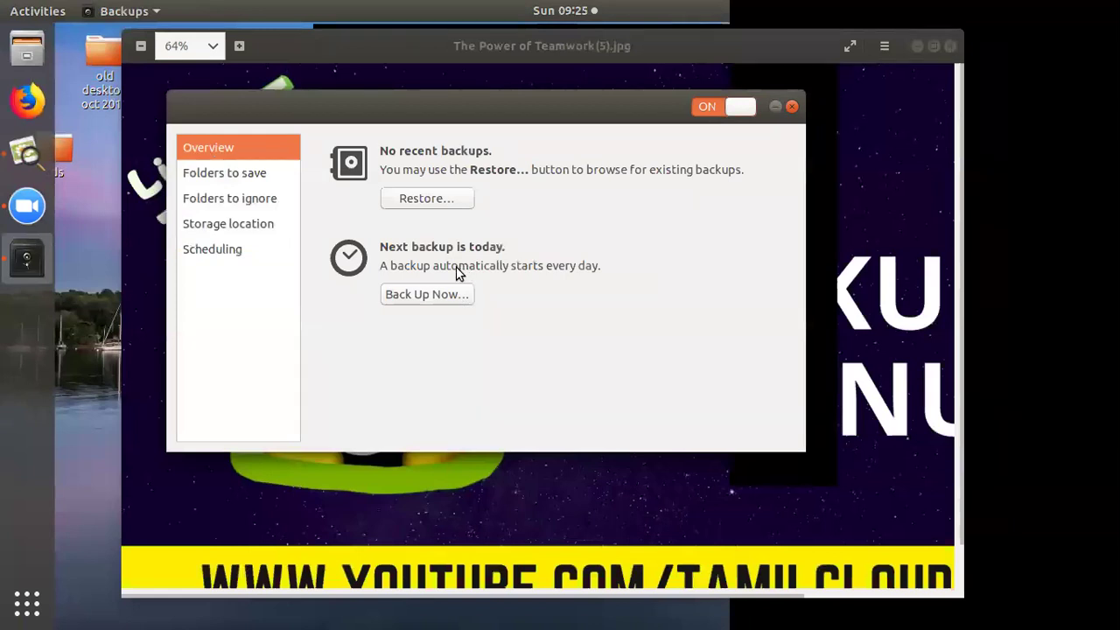
# Start Back Up Now and authenticate installing the duplicity and python-gi packages
pyautogui.click(424, 298)
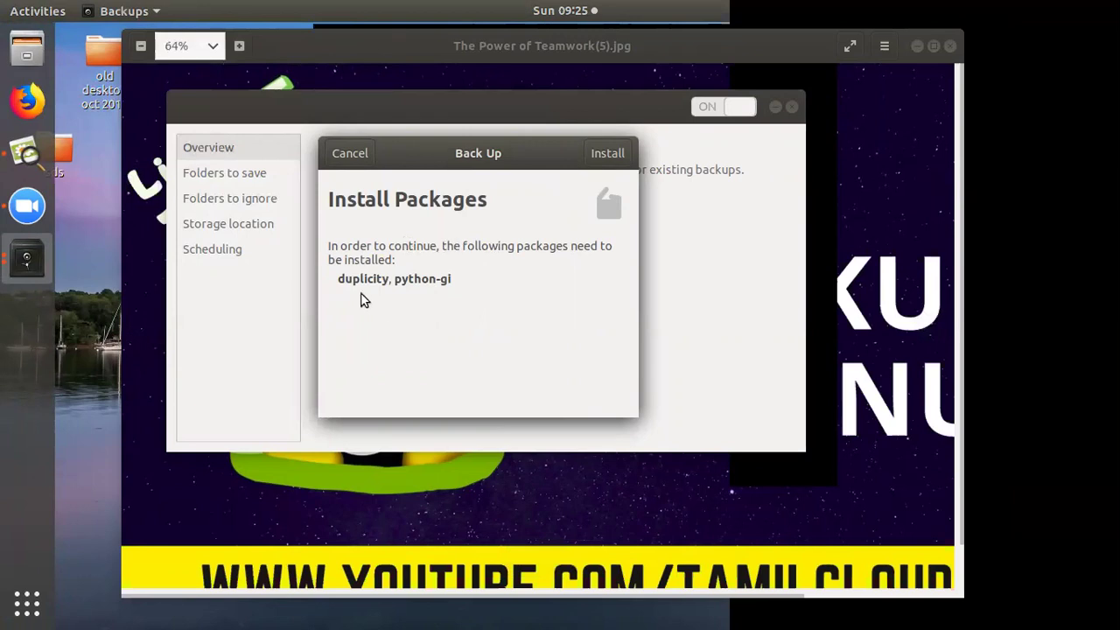
pyautogui.click(592, 154)
pyautogui.write('•')
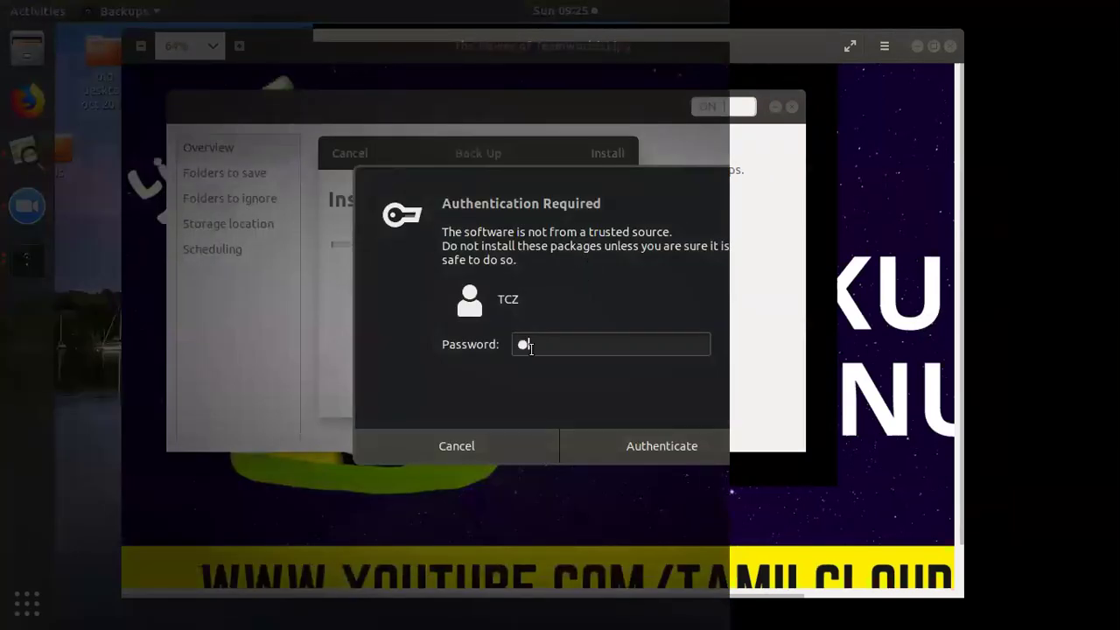
pyautogui.click(709, 444)
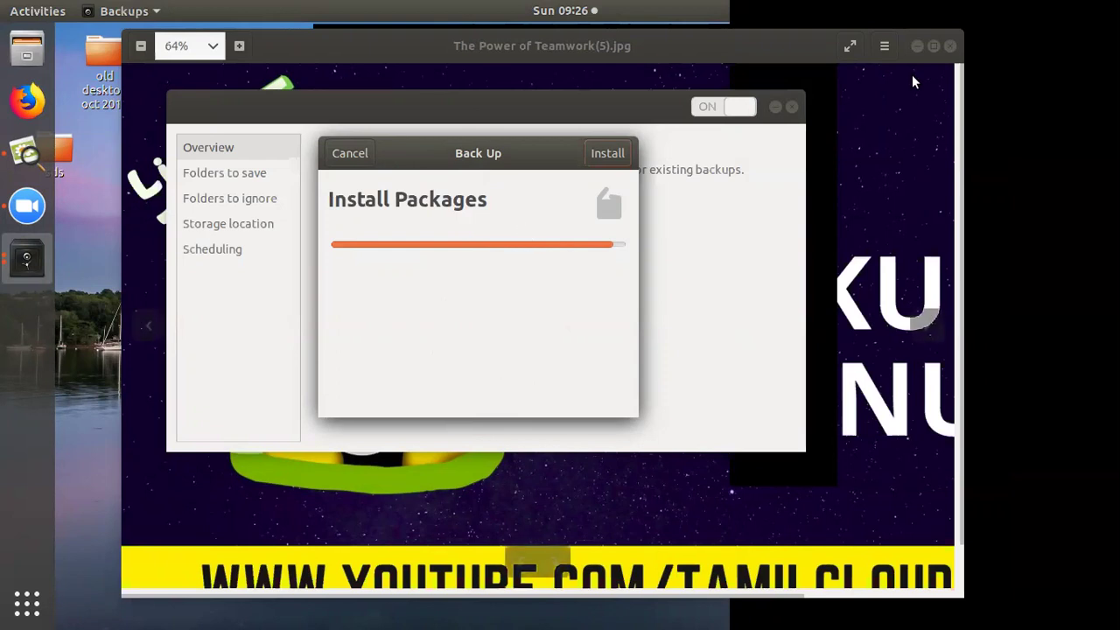
pyautogui.click(918, 45)
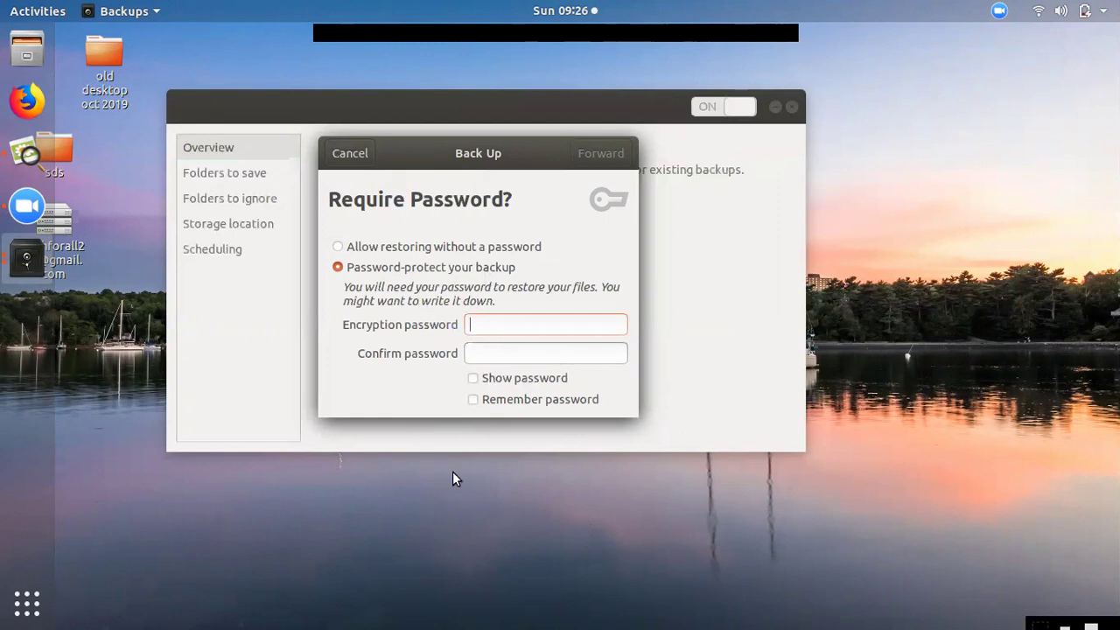
# Begin the first backup allowing restore without a password, view its details, then cancel it
pyautogui.click(457, 251)
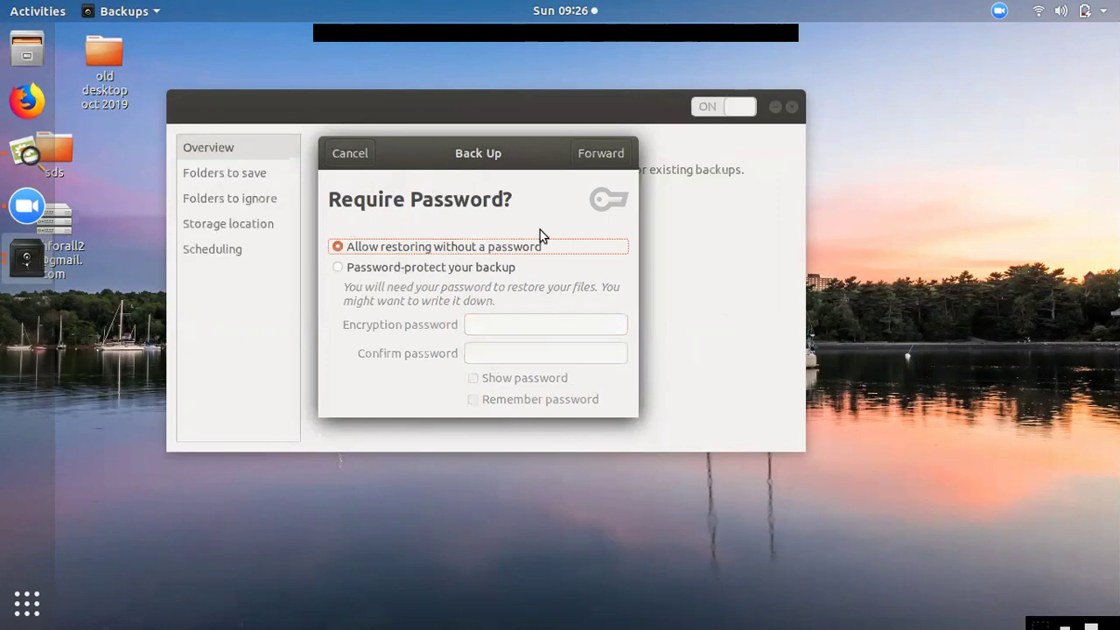
pyautogui.click(615, 153)
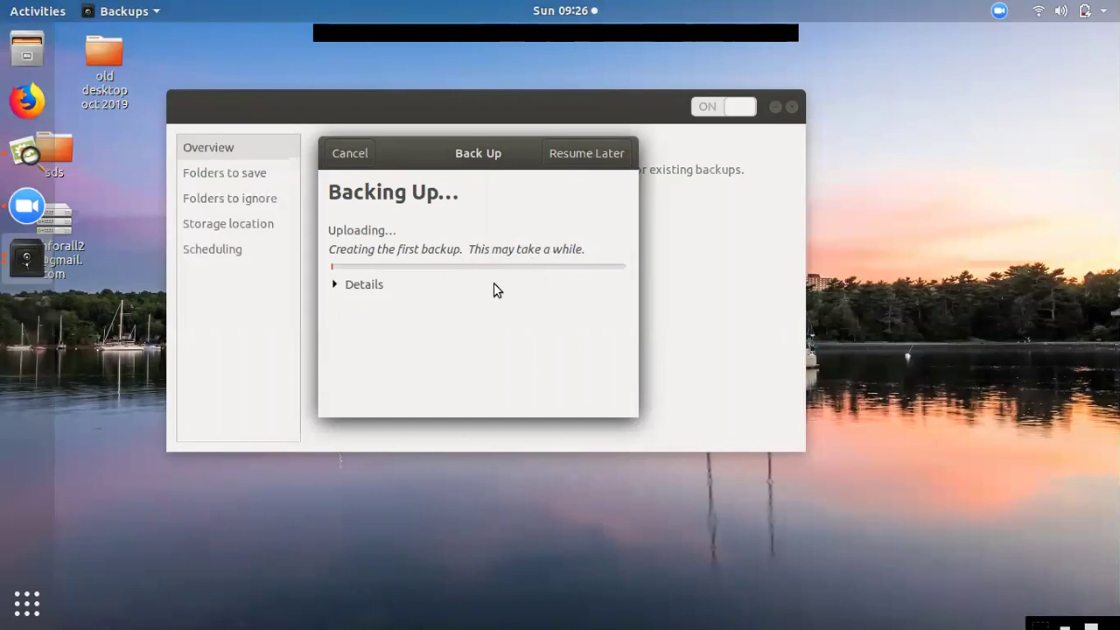
pyautogui.click(367, 284)
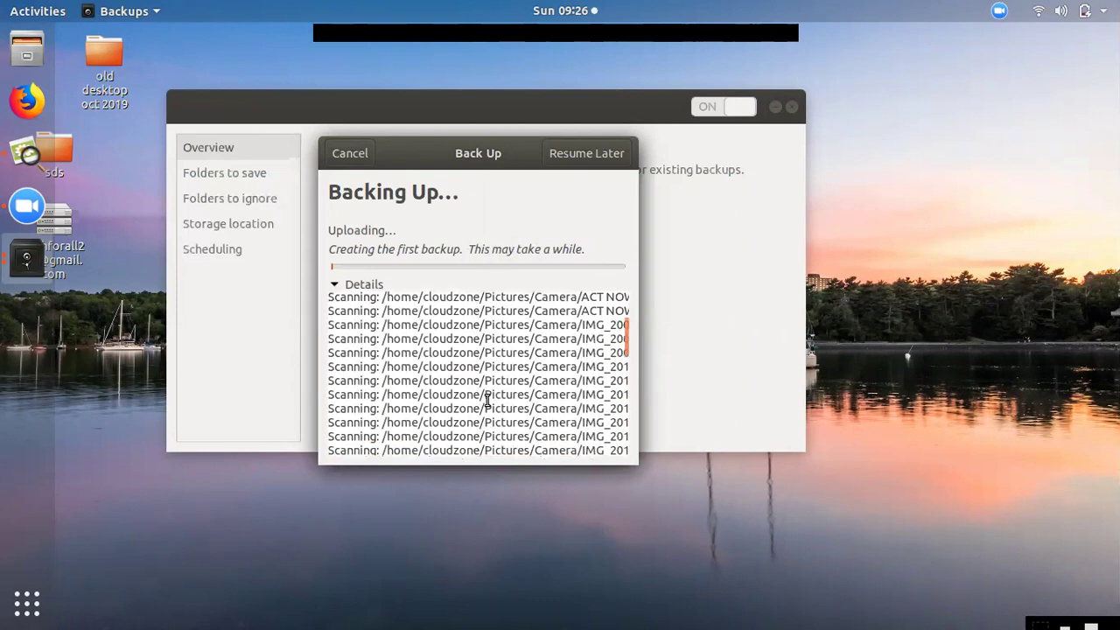
pyautogui.click(350, 154)
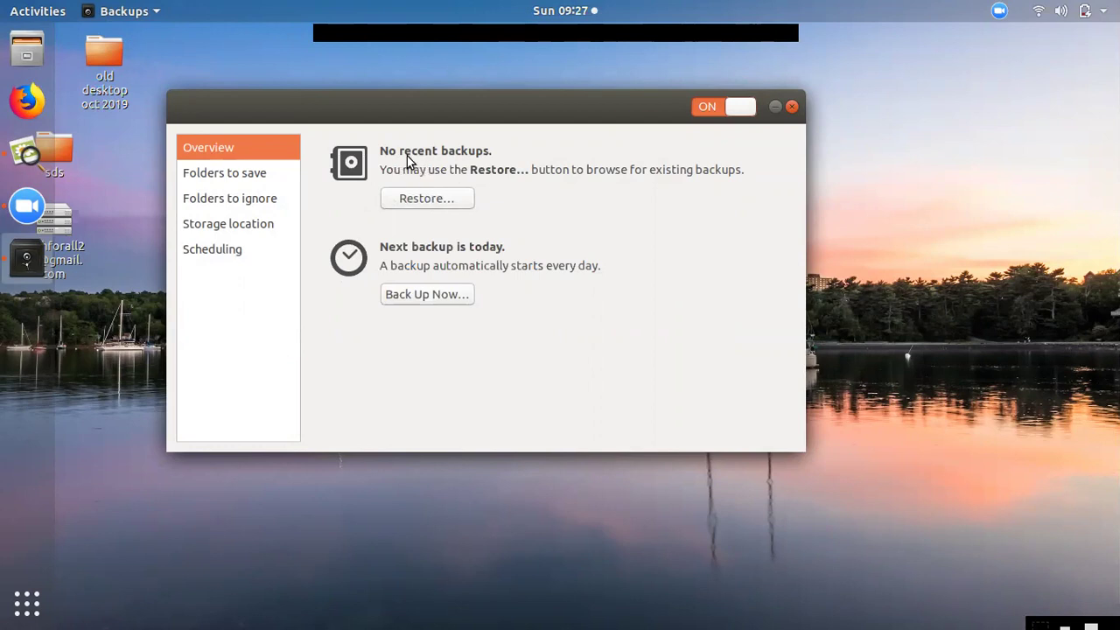
pyautogui.click(420, 202)
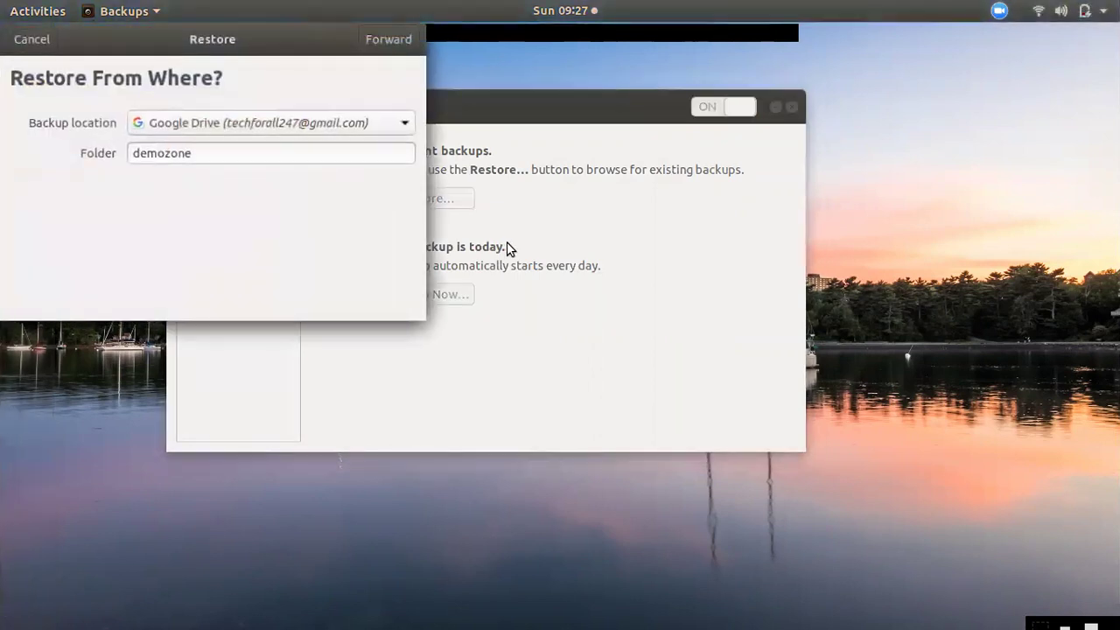
pyautogui.click(269, 127)
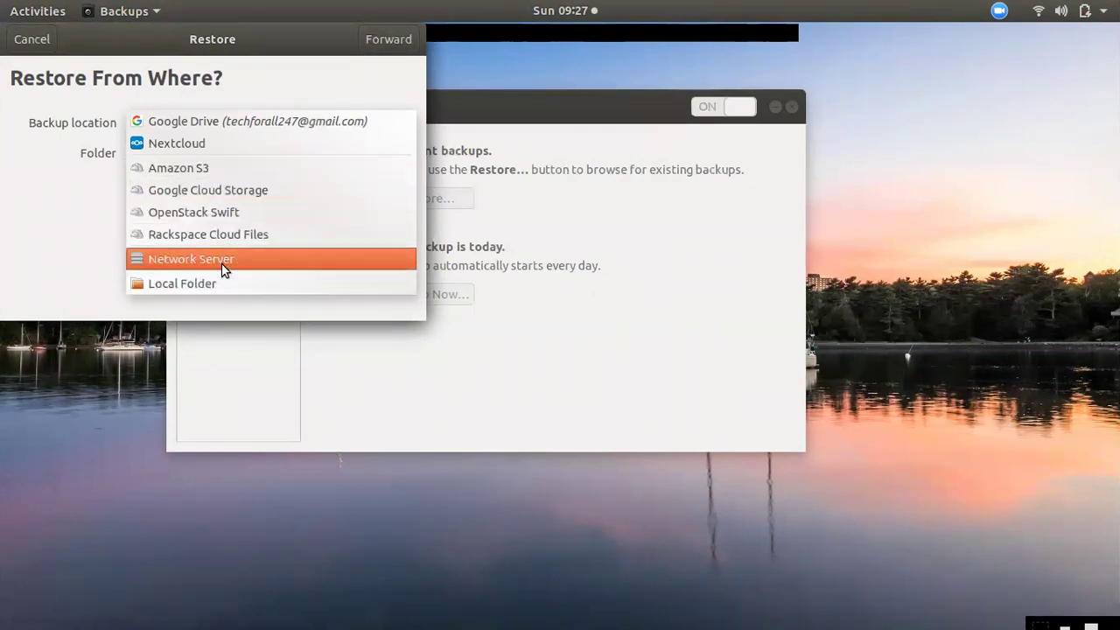
pyautogui.click(36, 45)
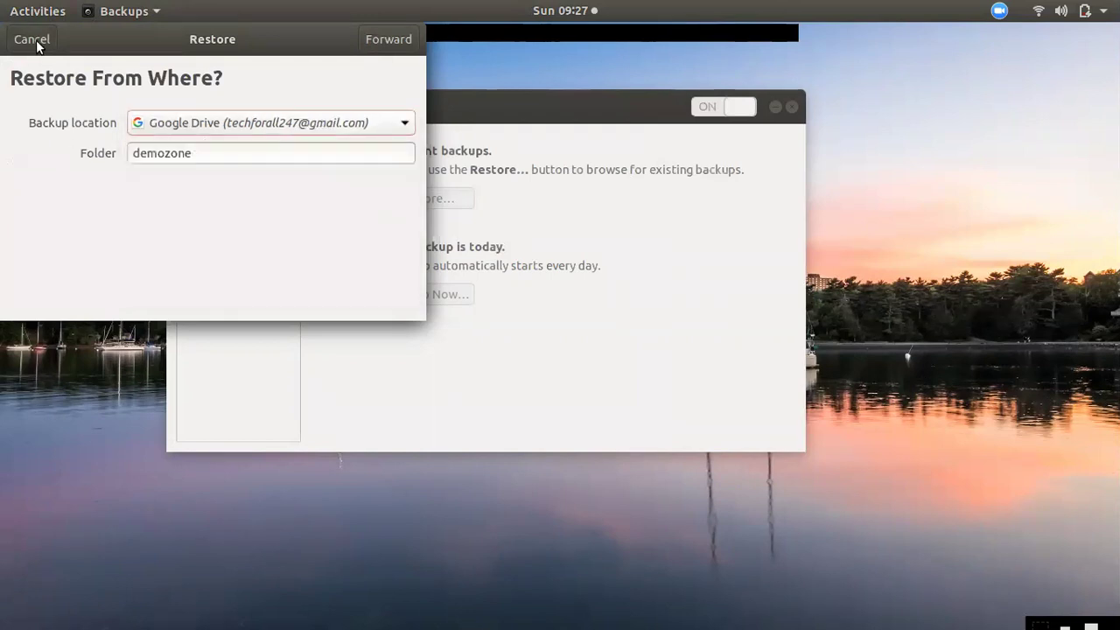
pyautogui.click(36, 46)
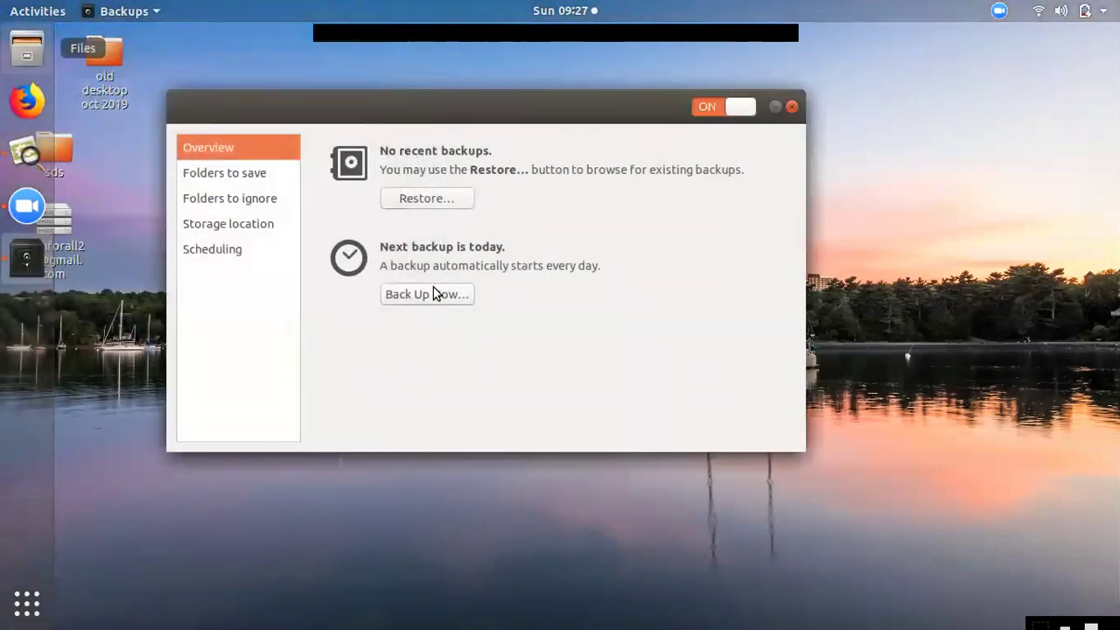